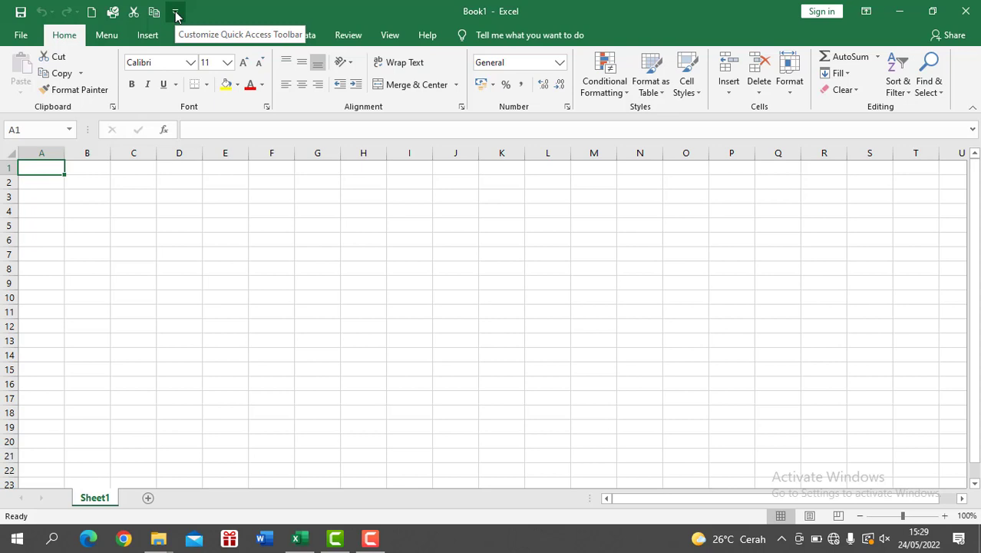
left_click(176, 13)
left_click(175, 14)
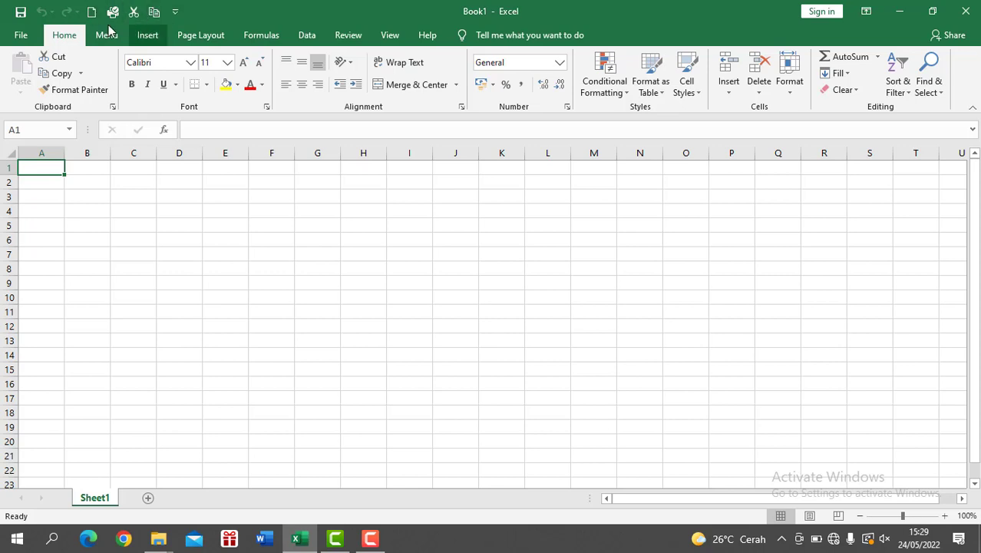
left_click(26, 39)
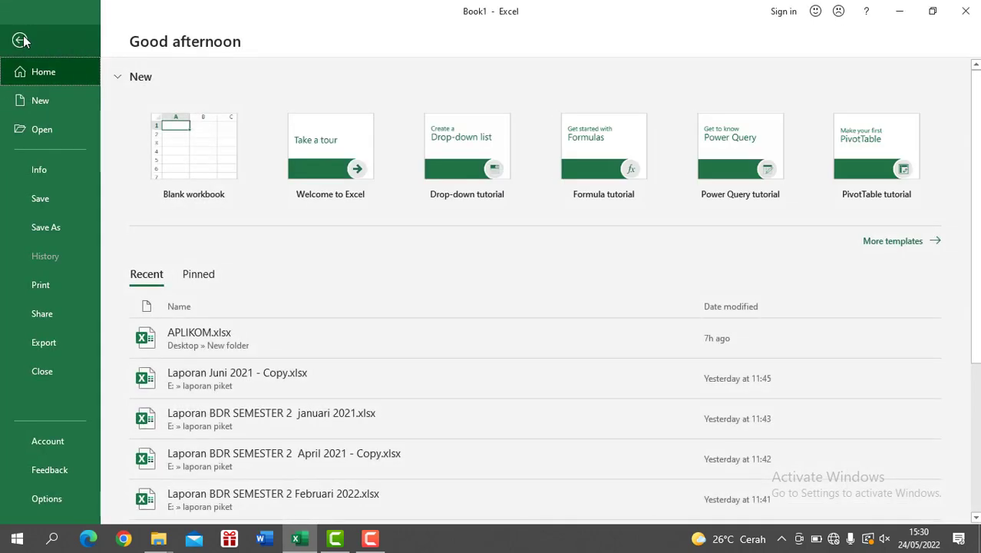
left_click(24, 39)
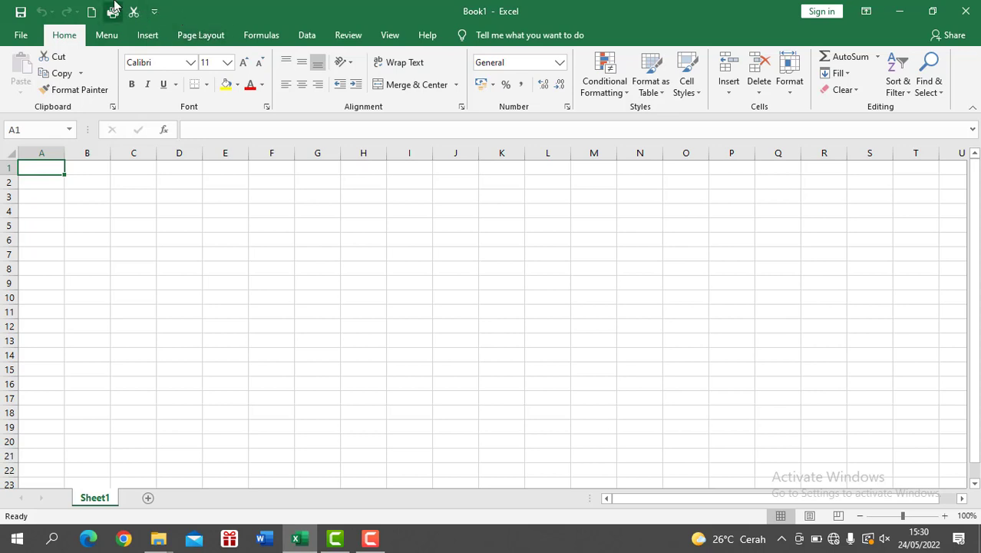
- Add the Copy command from the popular commands to the Quick Access Toolbar
left_click(154, 12)
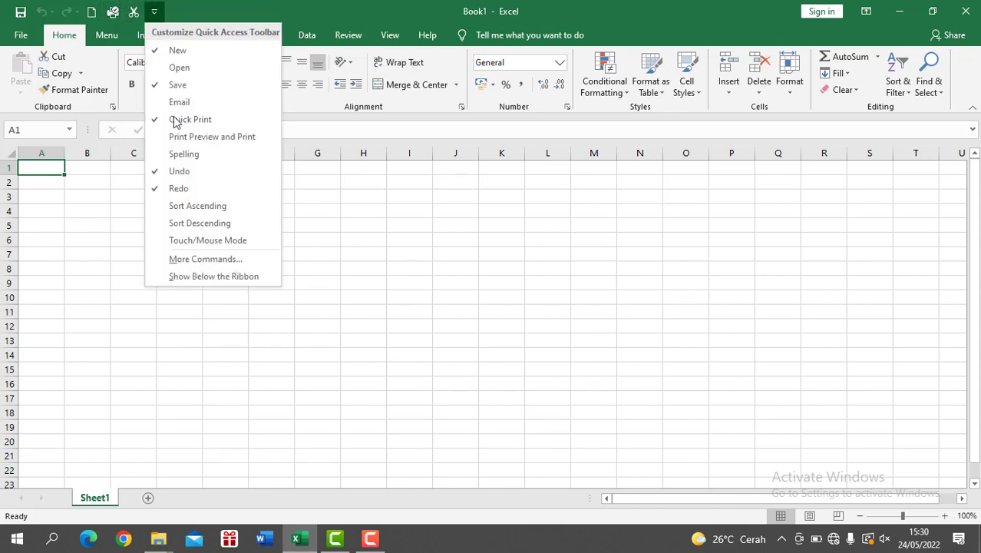
left_click(193, 260)
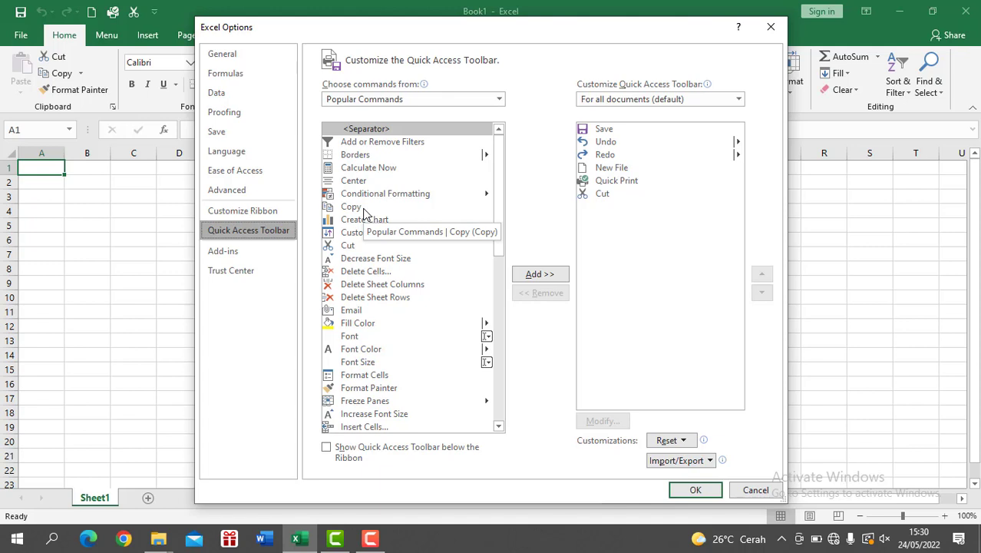
left_click(364, 208)
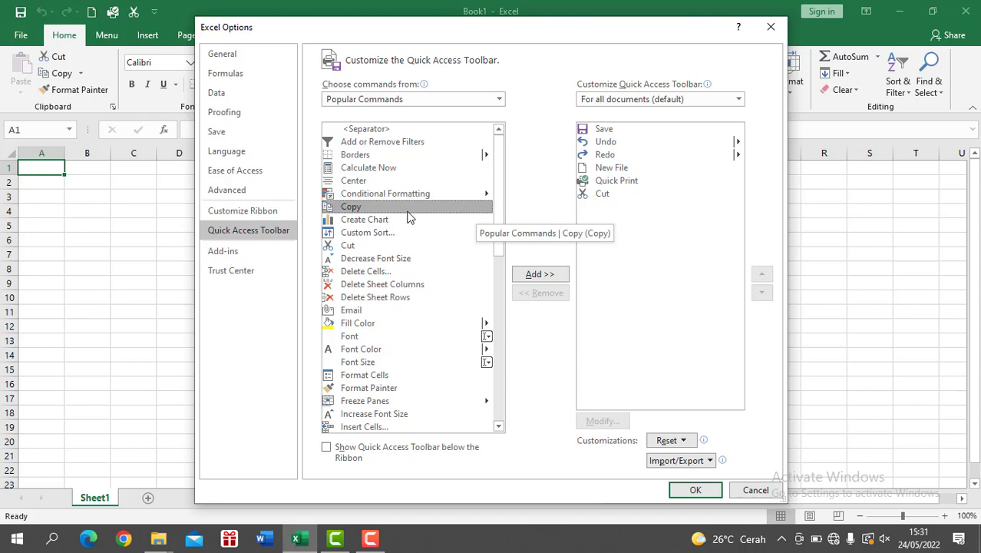
left_click(537, 274)
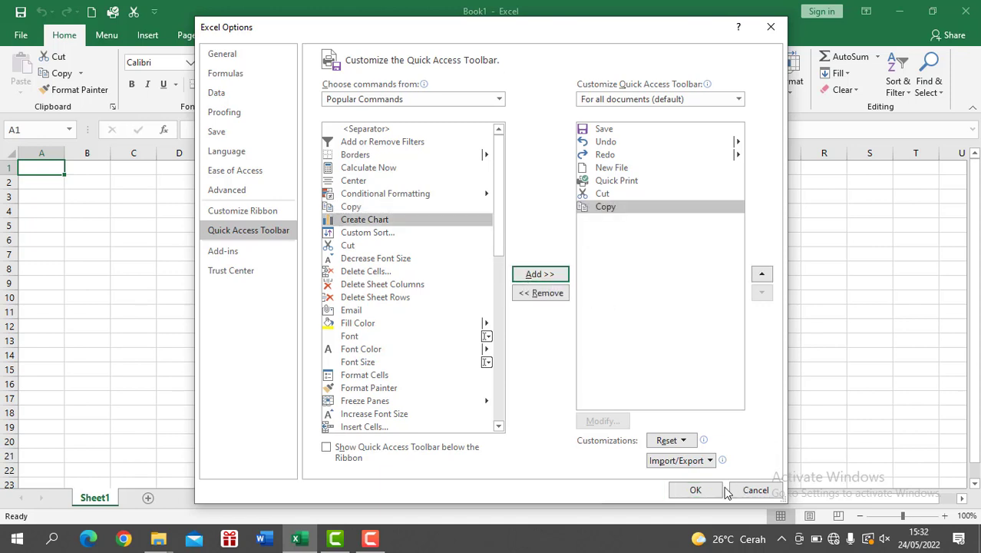
left_click(695, 490)
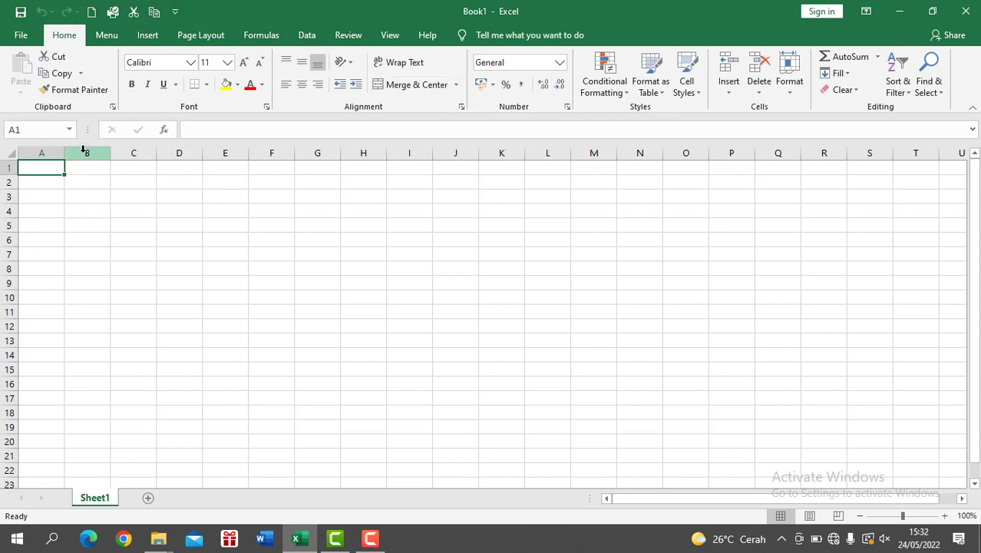
left_click_drag(35, 151, 33, 182)
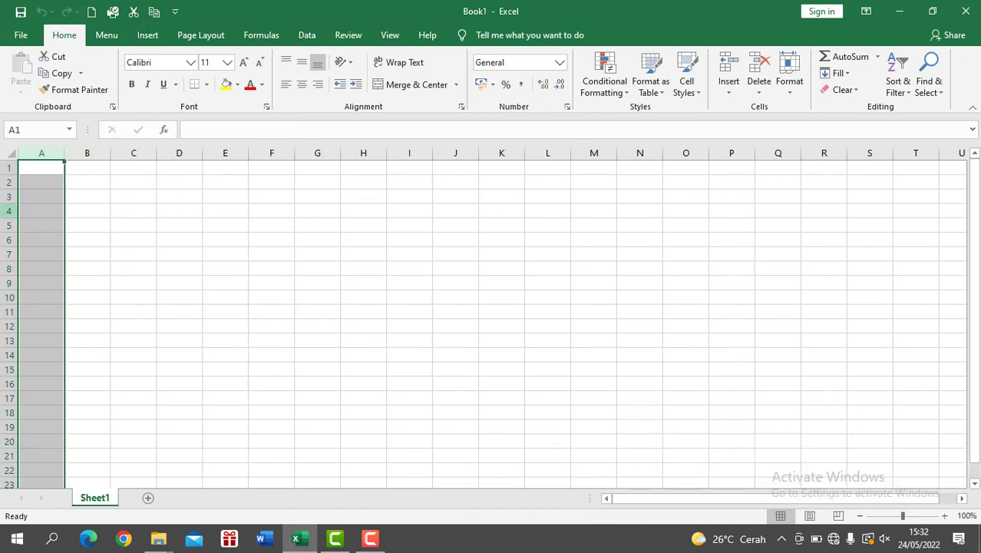
left_click(221, 209)
mouse_move(7, 169)
left_mouse_down()
mouse_move(3, 245)
mouse_move(5, 168)
left_mouse_up()
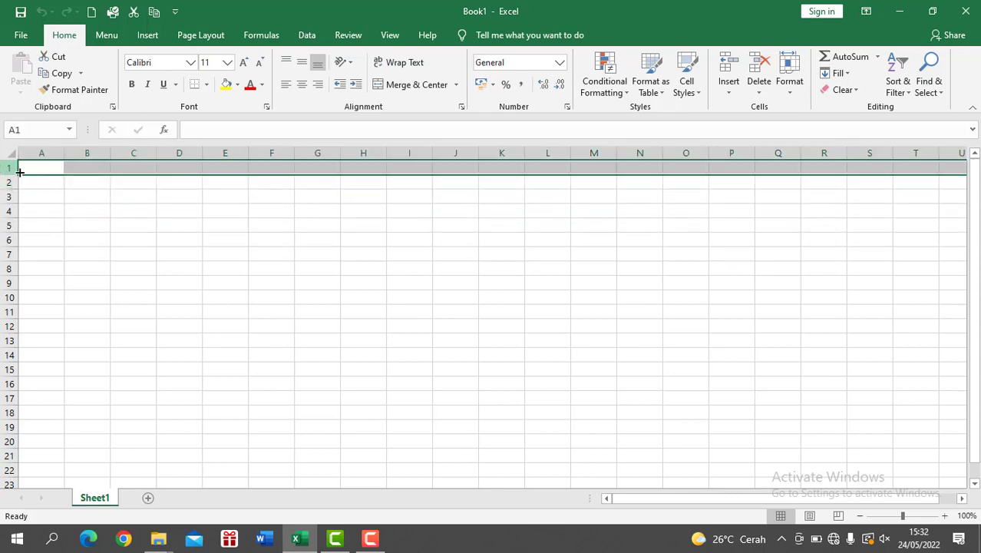
left_click(37, 188)
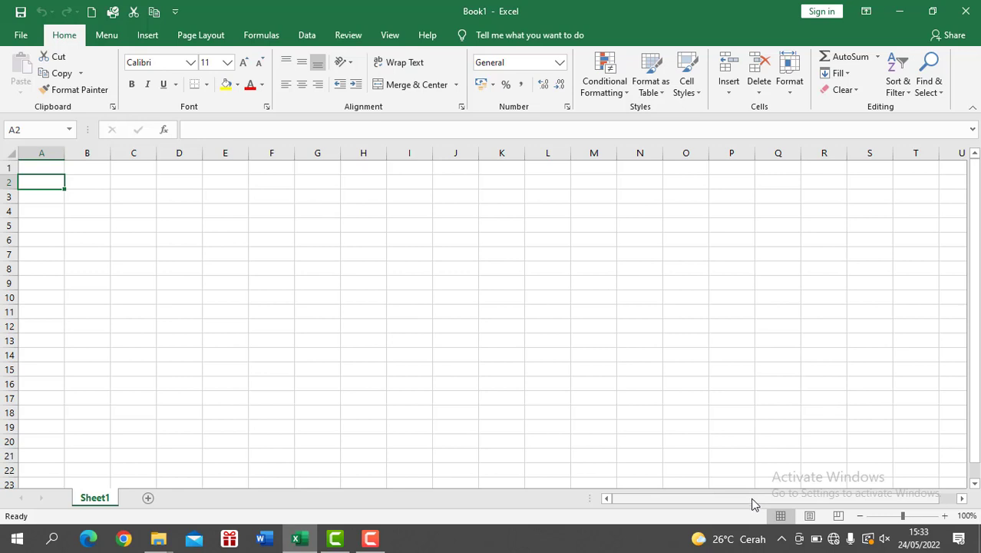
left_click_drag(754, 504, 717, 498)
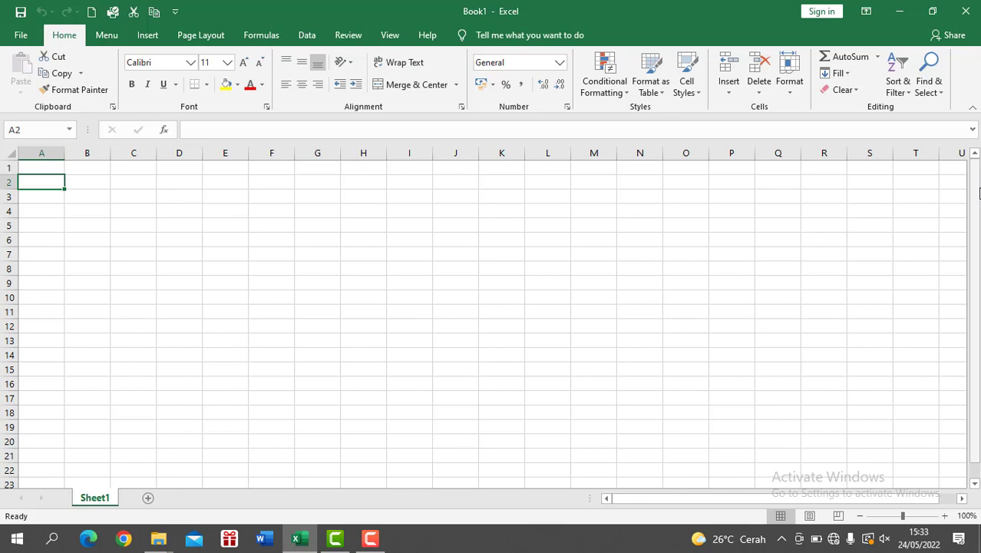
mouse_move(979, 192)
left_mouse_down()
mouse_move(978, 184)
mouse_move(978, 281)
mouse_move(978, 185)
mouse_move(978, 193)
left_mouse_up()
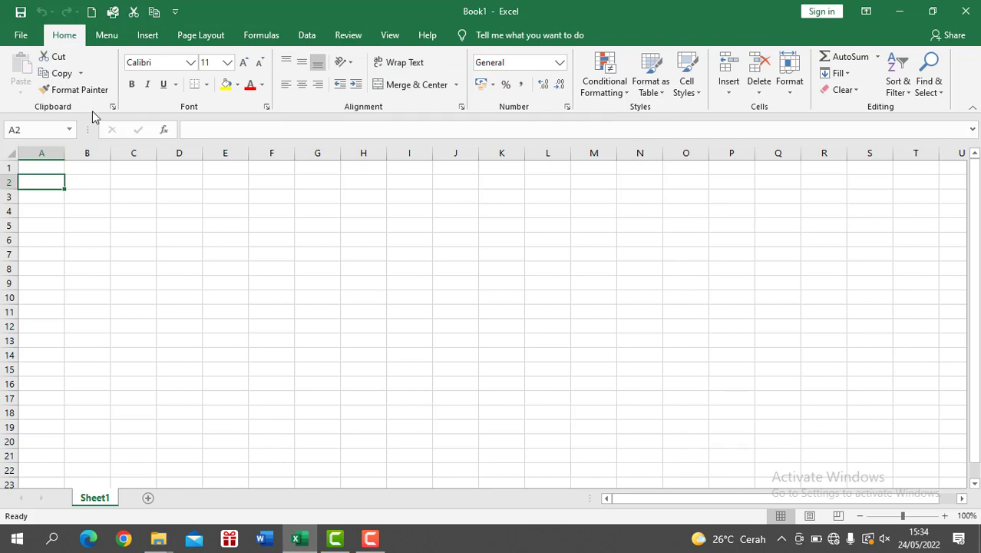
- Create a new blank workbook and add a second worksheet to it
left_click(22, 36)
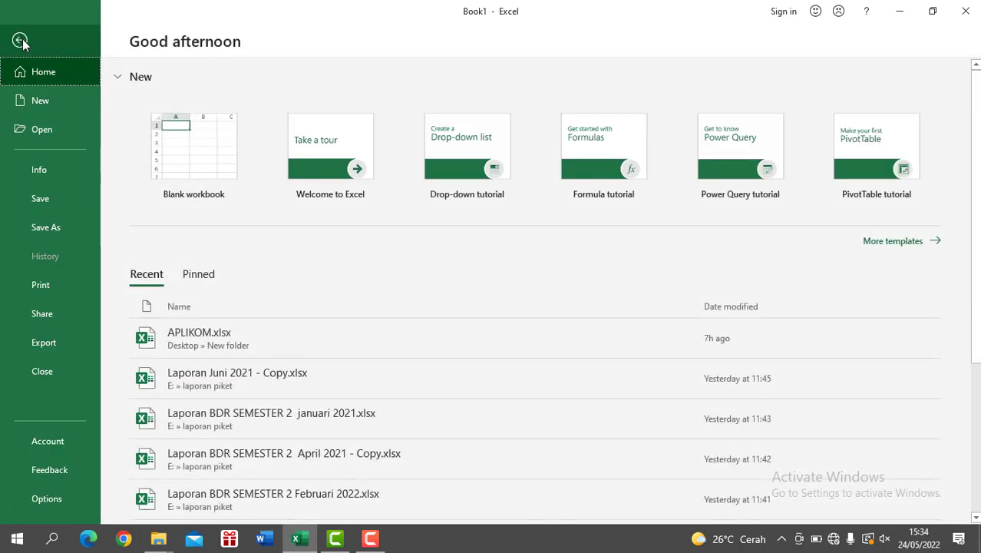
left_click(178, 127)
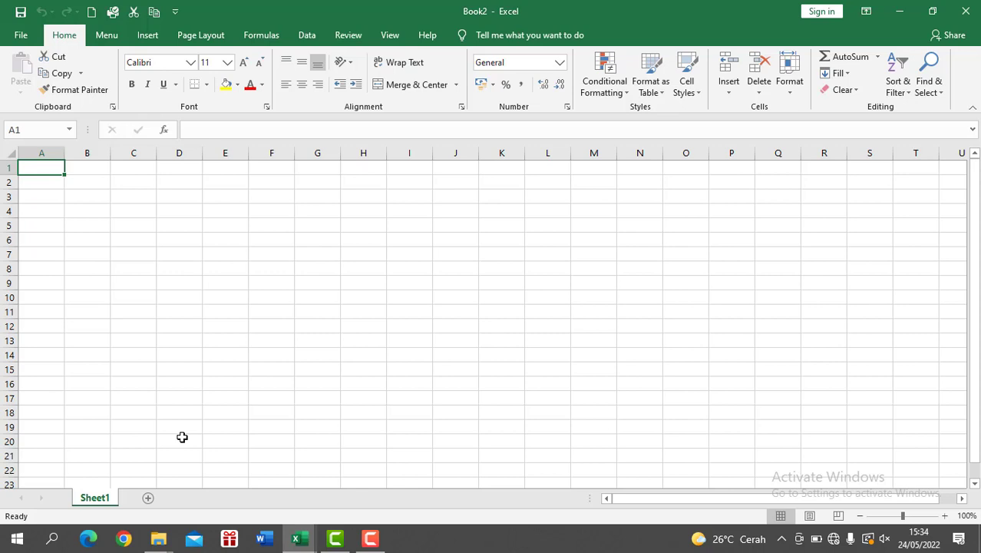
left_click(153, 498)
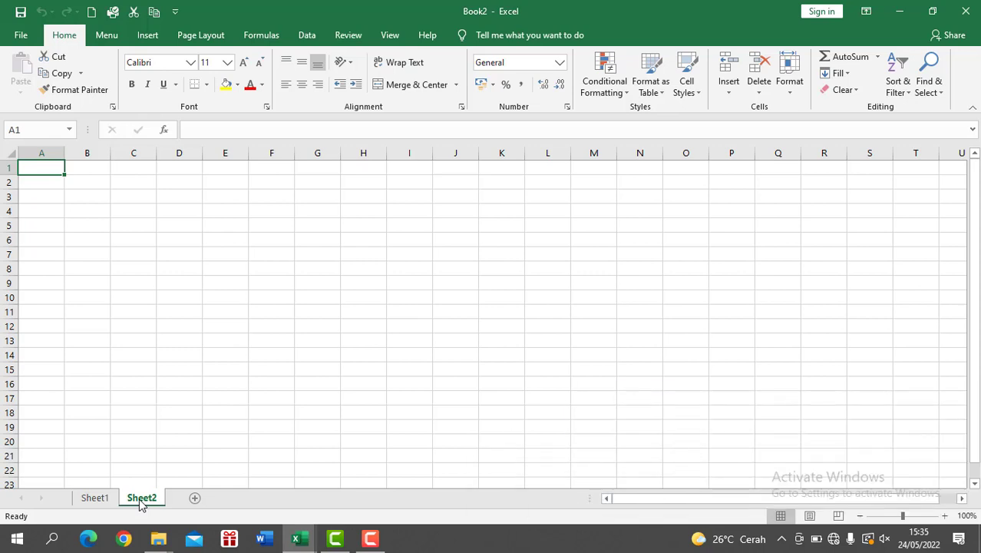
- Rename the added worksheet APLIKOM and delete Sheet1 from the workbook
double_click(139, 498)
type("APLIKOM")
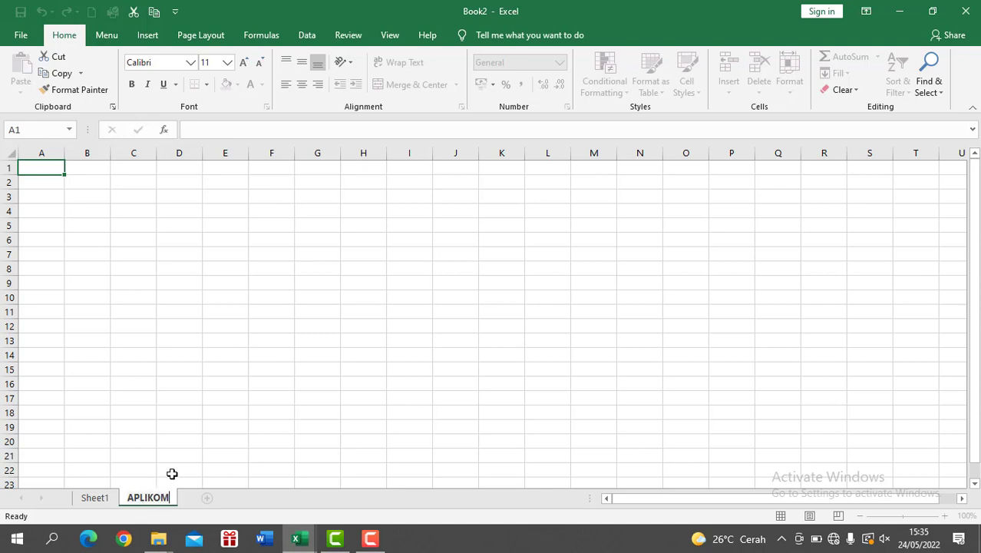
left_click(153, 426)
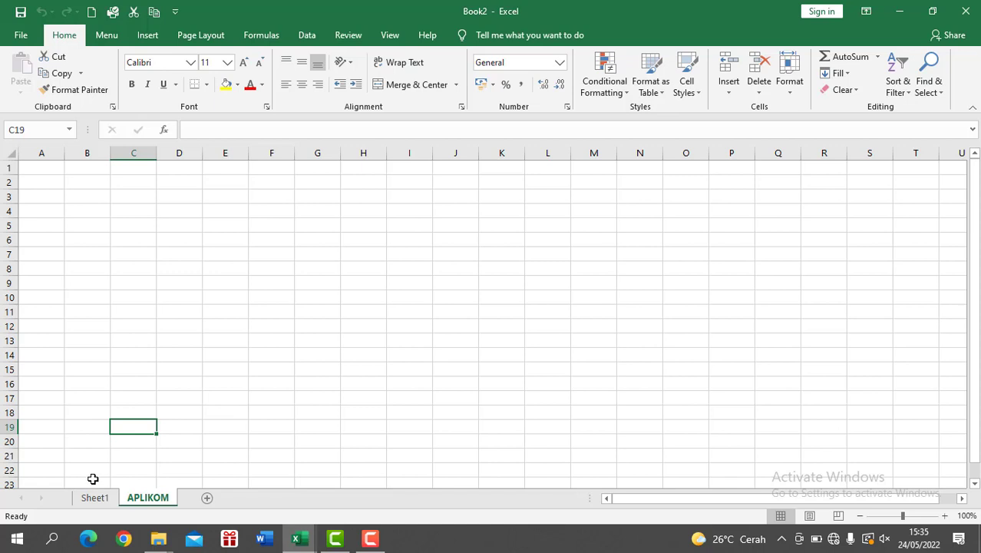
right_click(106, 499)
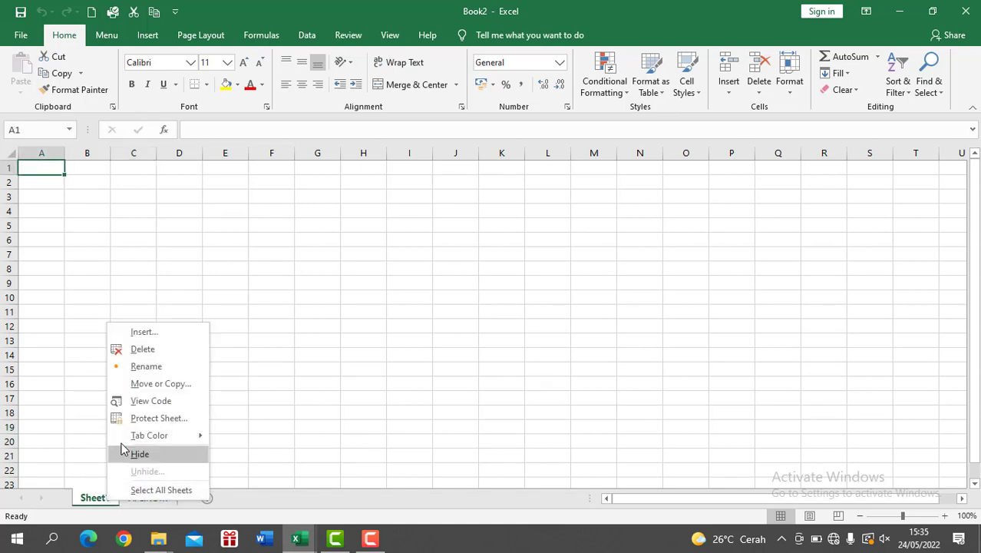
left_click(158, 353)
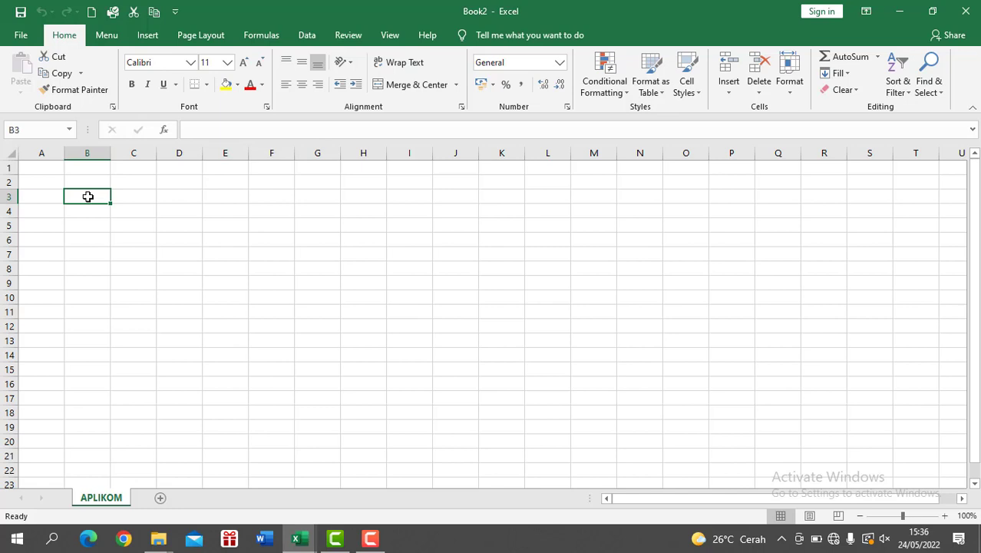
- Enter the table title DAFTAR BELANJA BULANAN in cell B3
type("DAFTAR BE")
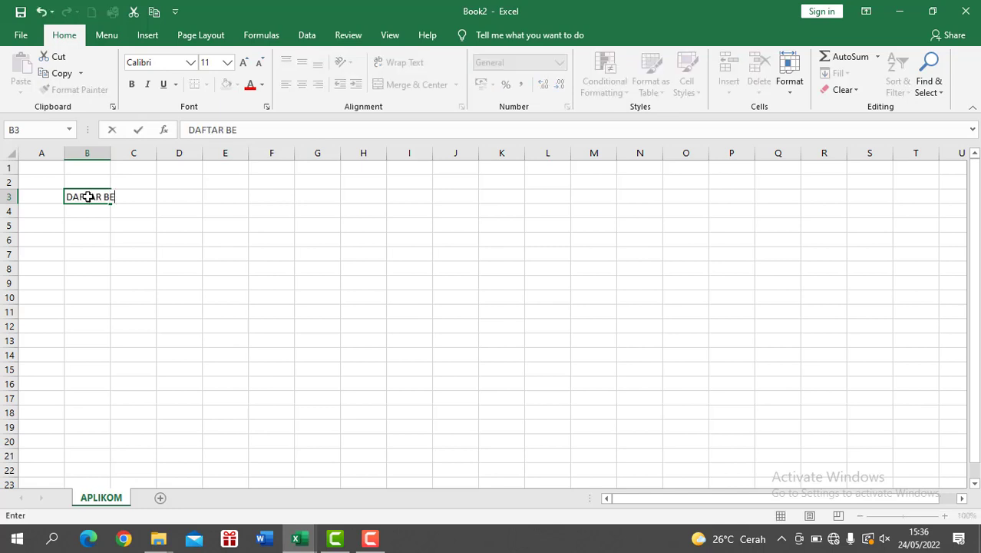
type("LANJA BU")
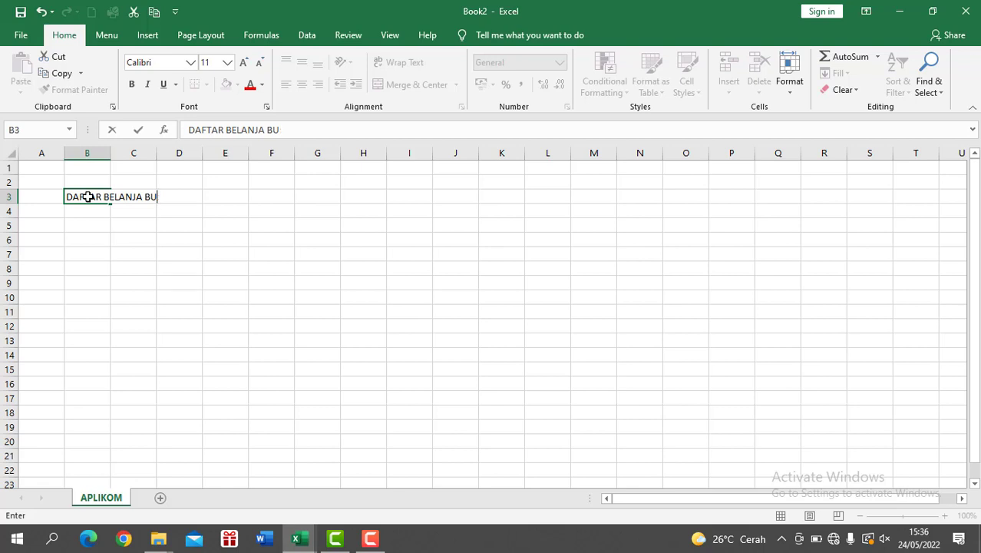
type("LANAN")
key("Return")
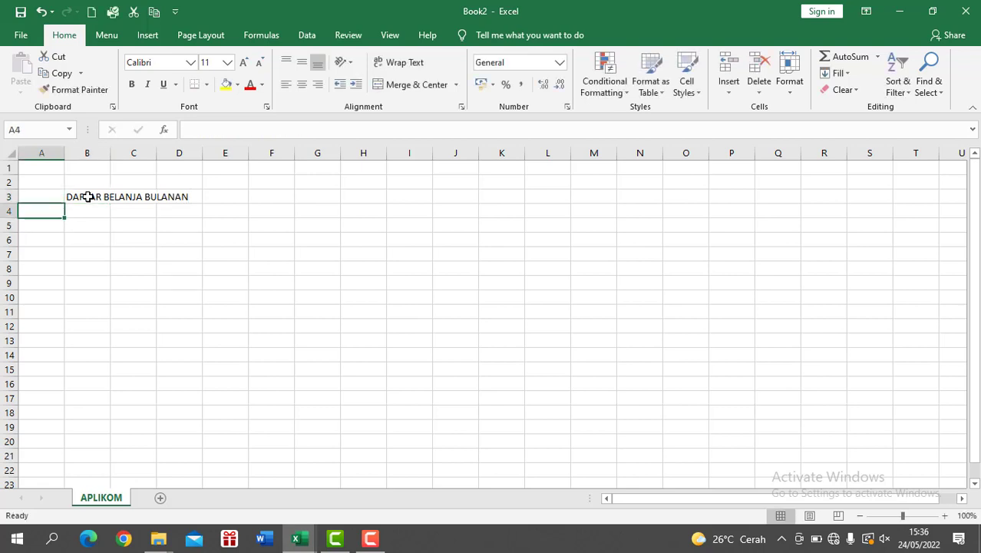
- Enter the column headers BARANG, UNIT, HARGA SATUAN and JUMLAH in cells B4 to E4
key("Right")
type("BARANG")
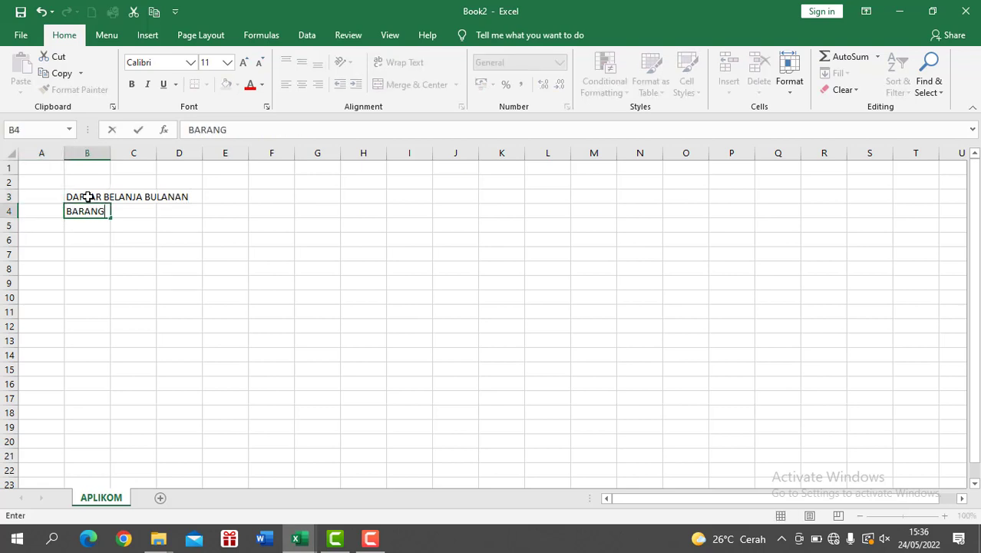
key("Tab")
type("UNTI")
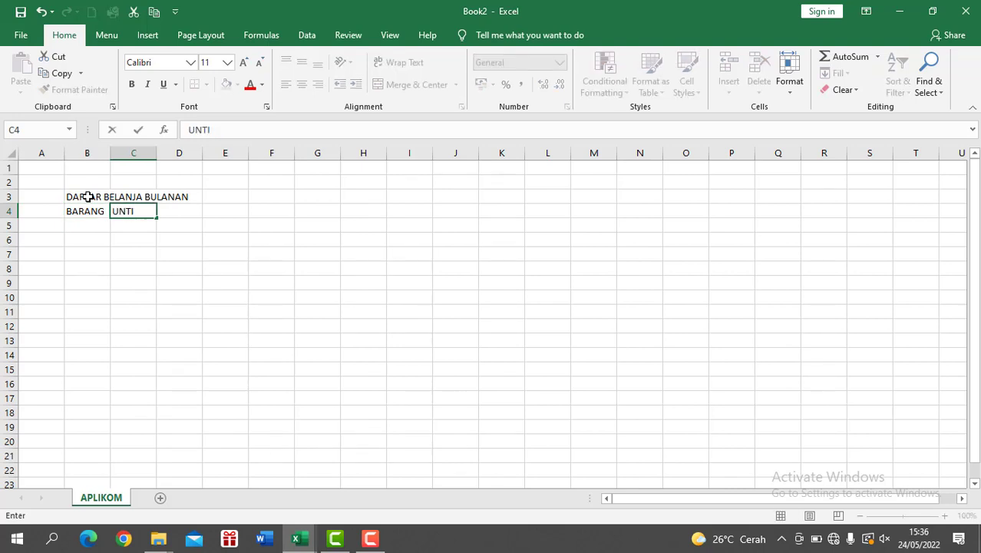
key("BackSpace")
key("BackSpace")
type("IT")
key("Tab")
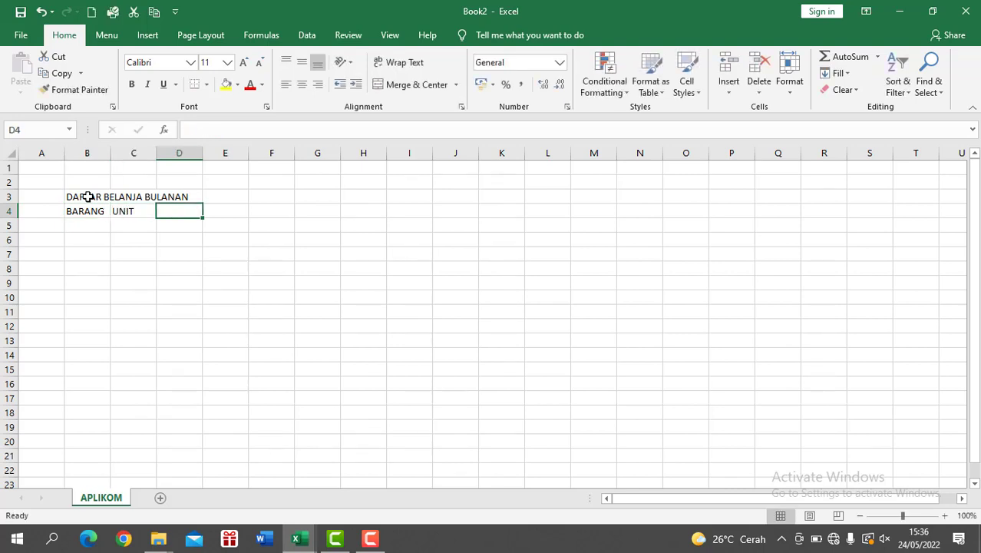
type("HARGA SATU")
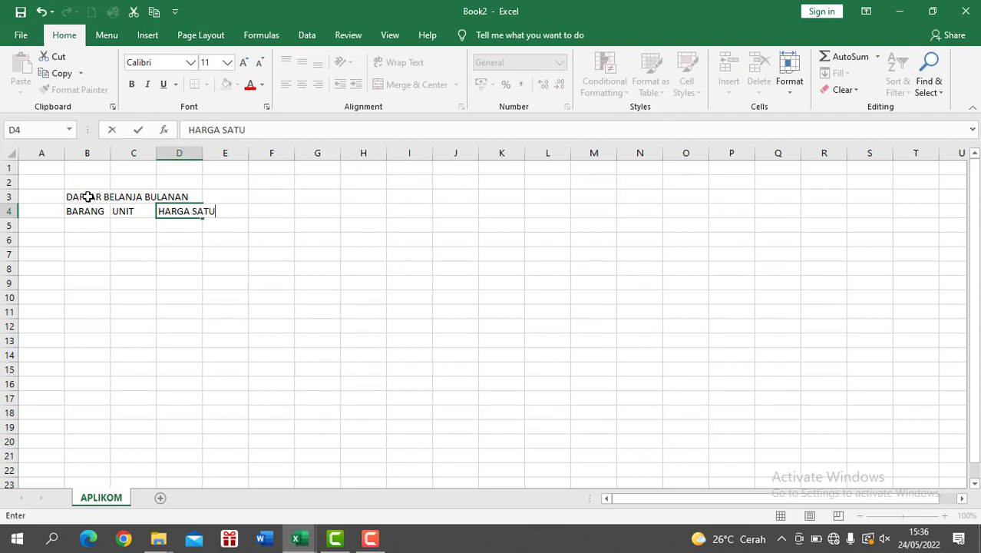
type("AN")
key("Tab")
type("JUMLAH")
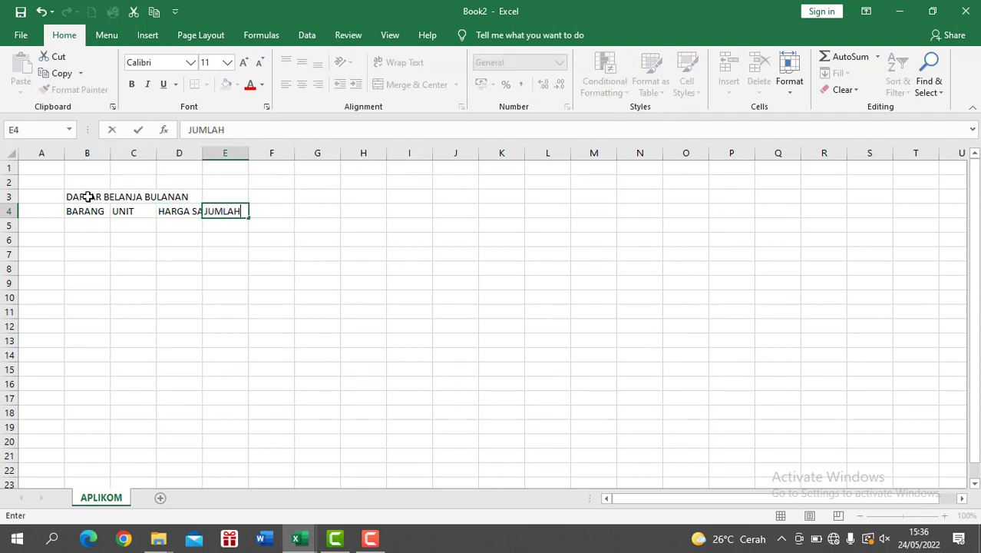
key("Return")
- List the items SABUN, SHAMPO and PEMBALUT under BARANG in cells B5 to B7
key("Left")
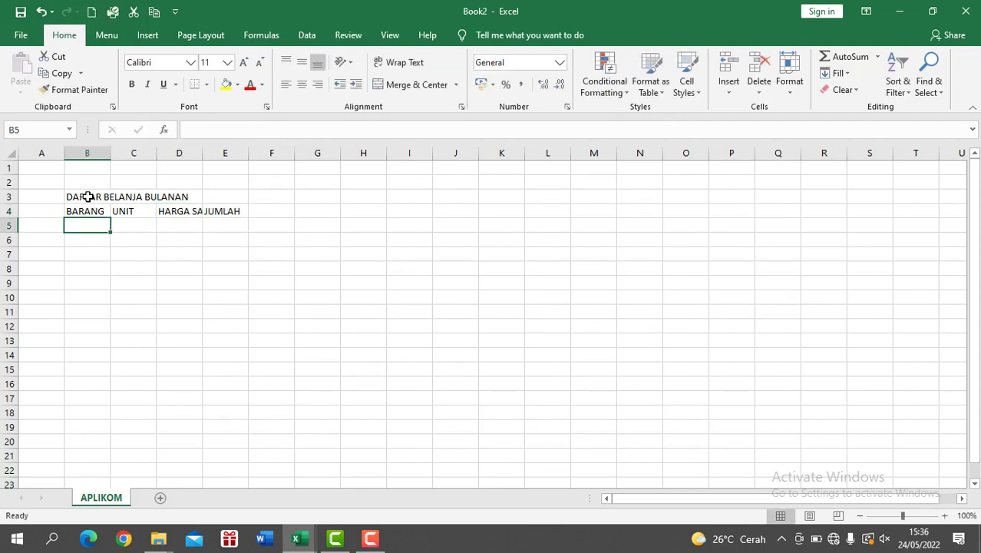
type("SABUN")
key("Return")
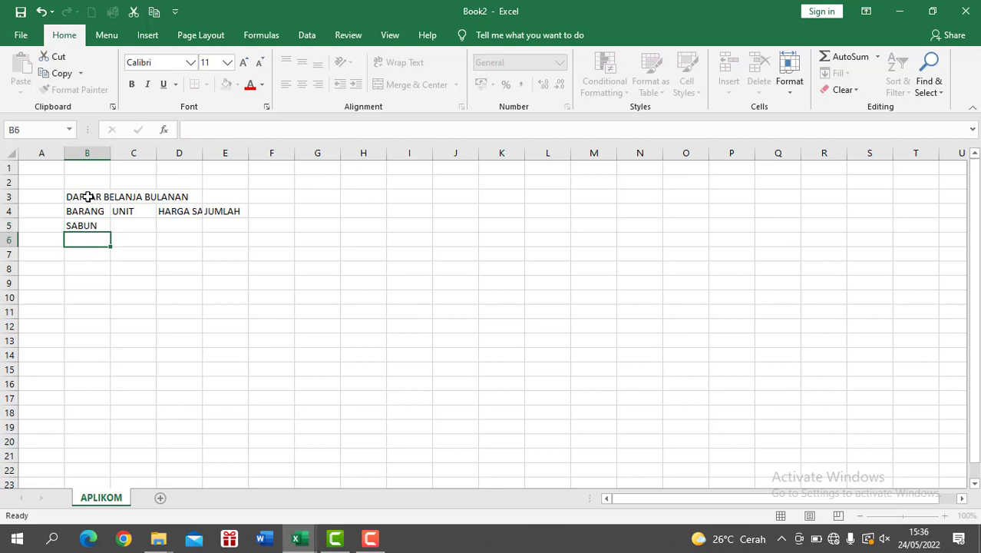
type("SHAMPO")
key("Return")
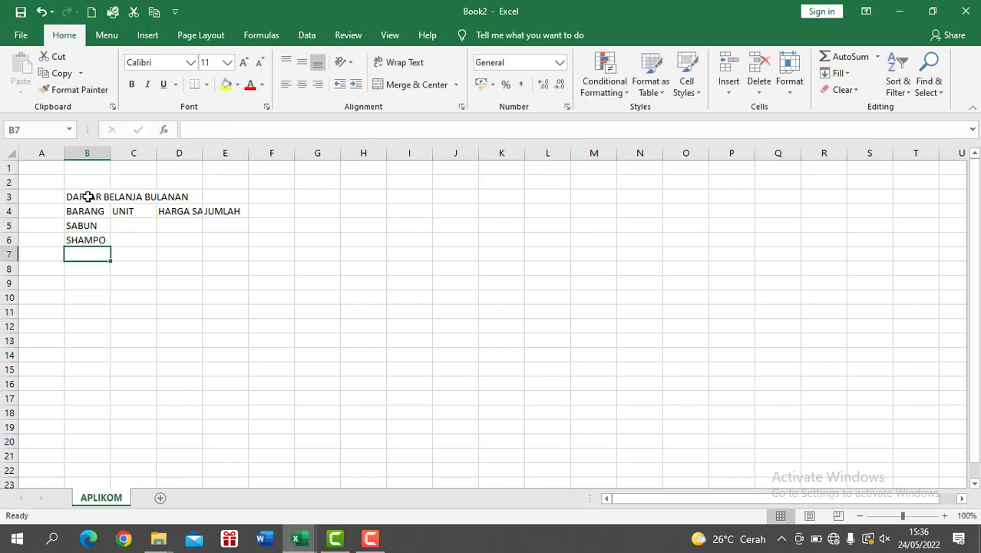
type("PEMBALUT")
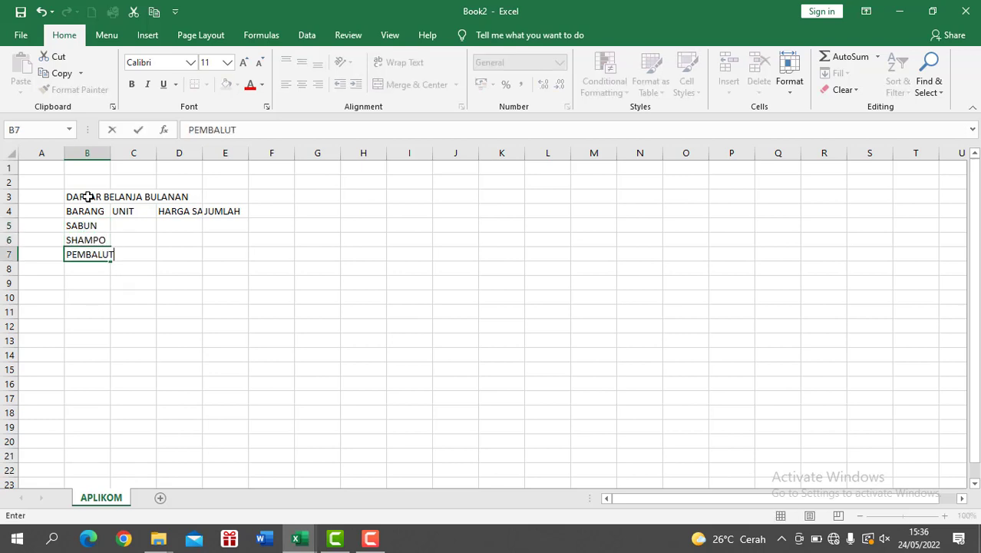
key("Tab")
- Enter the prices 5000, 20000 and 7000 in cells C5 to C7 beside the three items
key("Up")
key("Up")
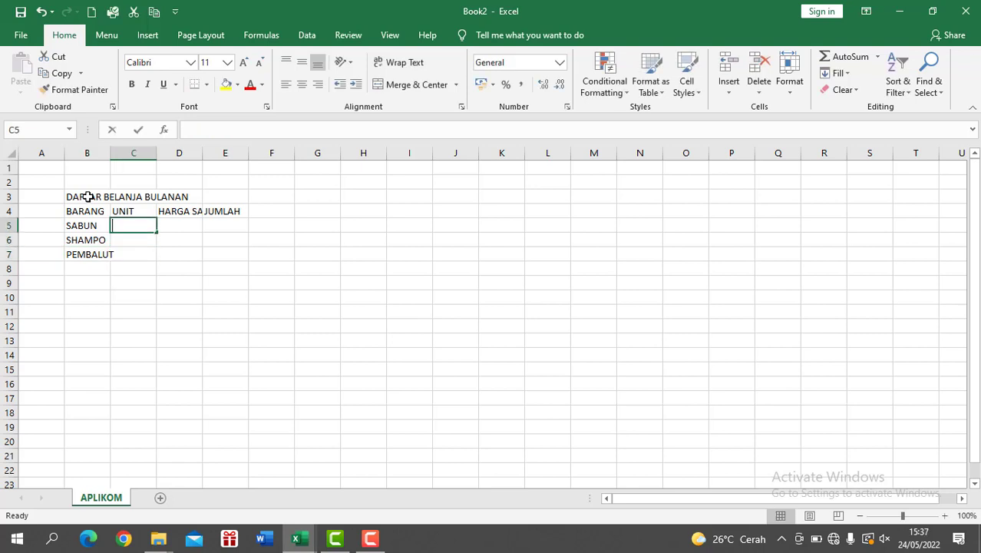
type("5000")
key("Return")
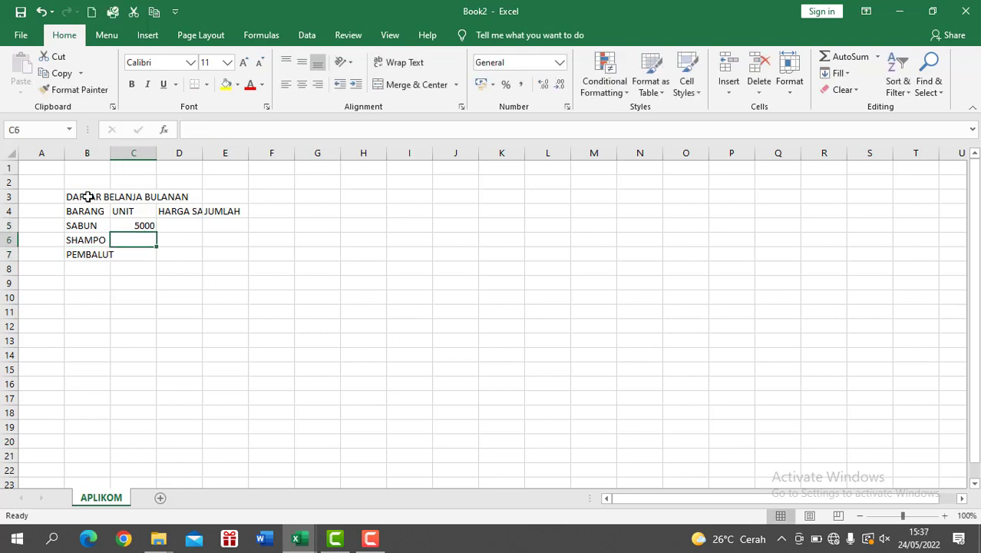
type("20000")
key("Return")
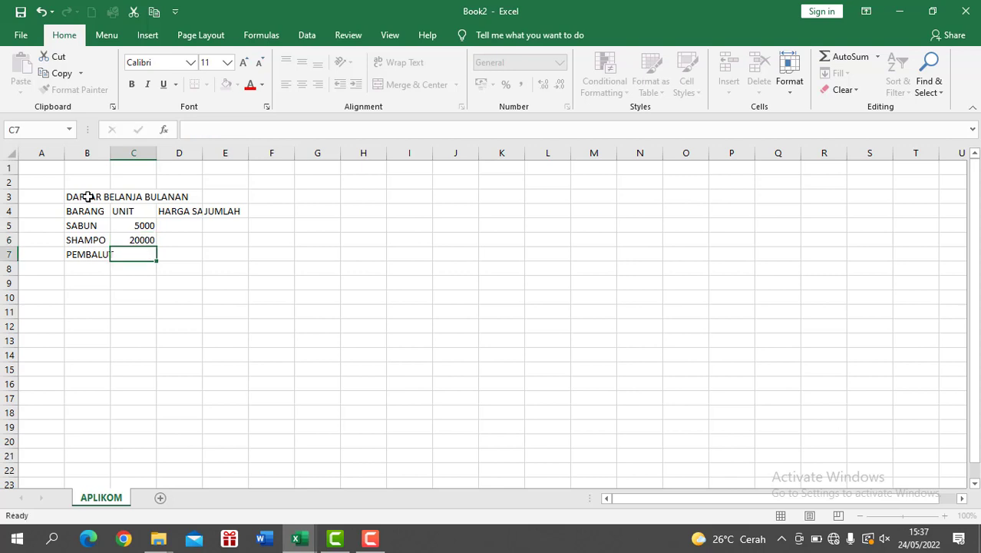
type("7000")
key("Tab")
key("Tab")
key("shift+Tab")
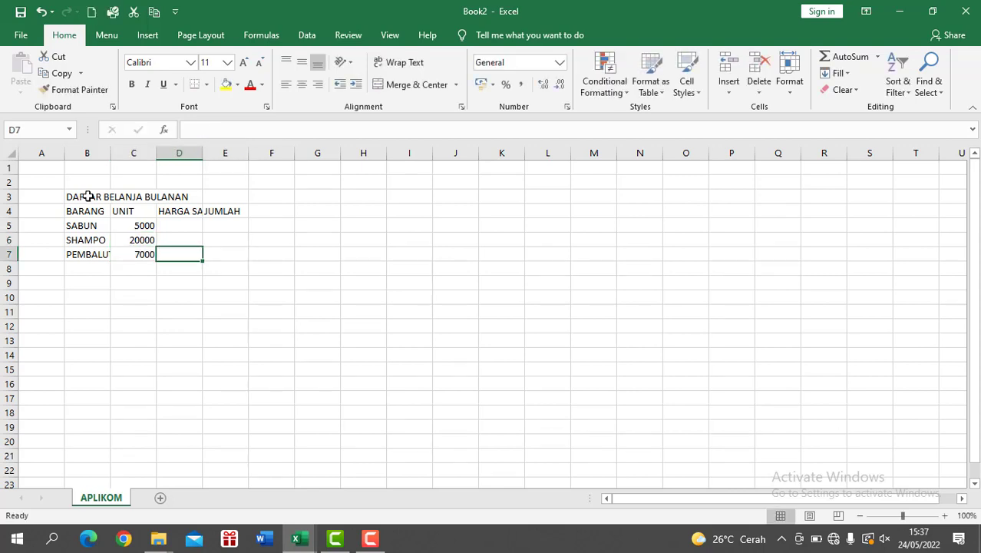
- Move the prices from cells C5:C7 to D5:D7 under HARGA SATUAN
left_click_drag(120, 229, 121, 251)
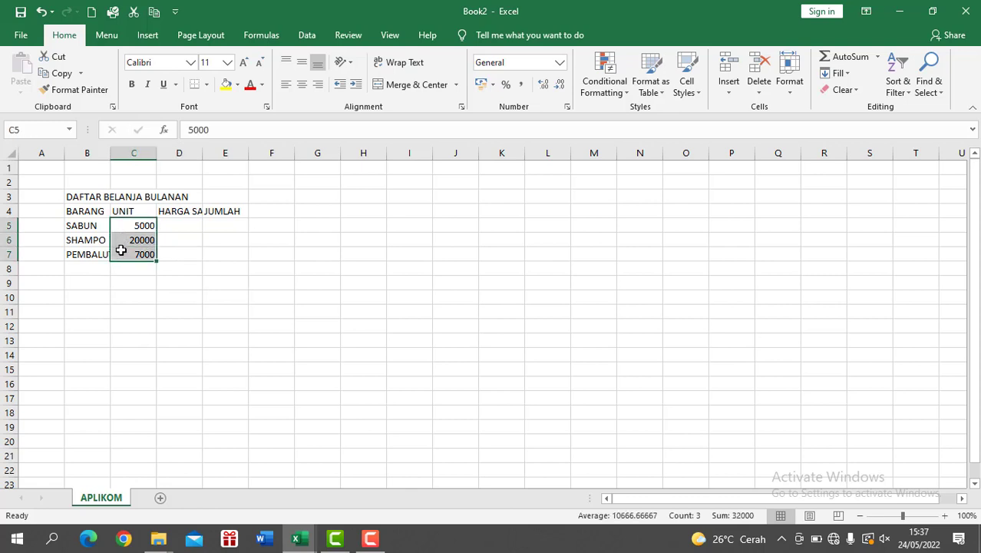
key("ctrl+c")
left_click_drag(162, 222, 168, 256)
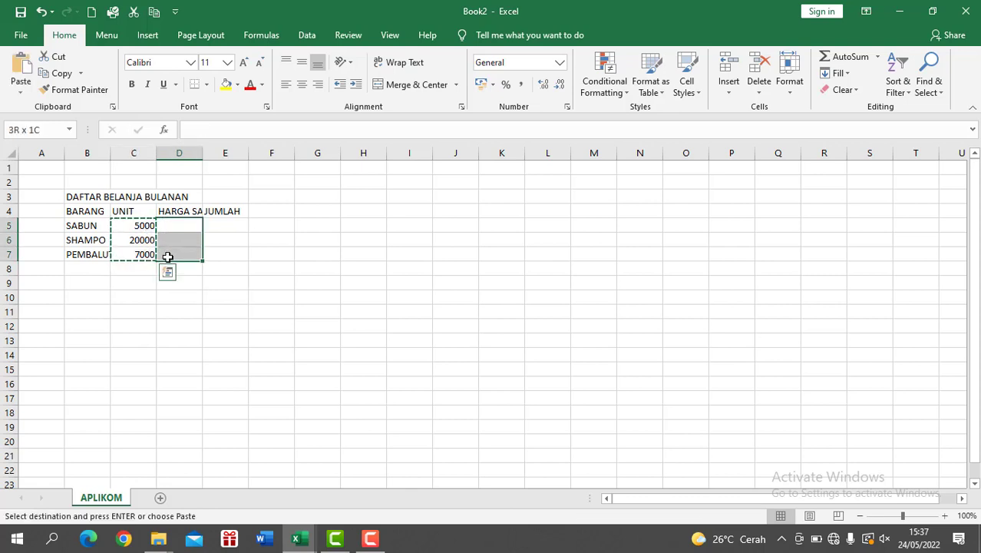
key("ctrl+v")
- Enter the UNIT quantities 3 for SABUN, 1 for SHAMPO and 1 for PEMBALUT in cells C5 to C7
left_click(132, 227)
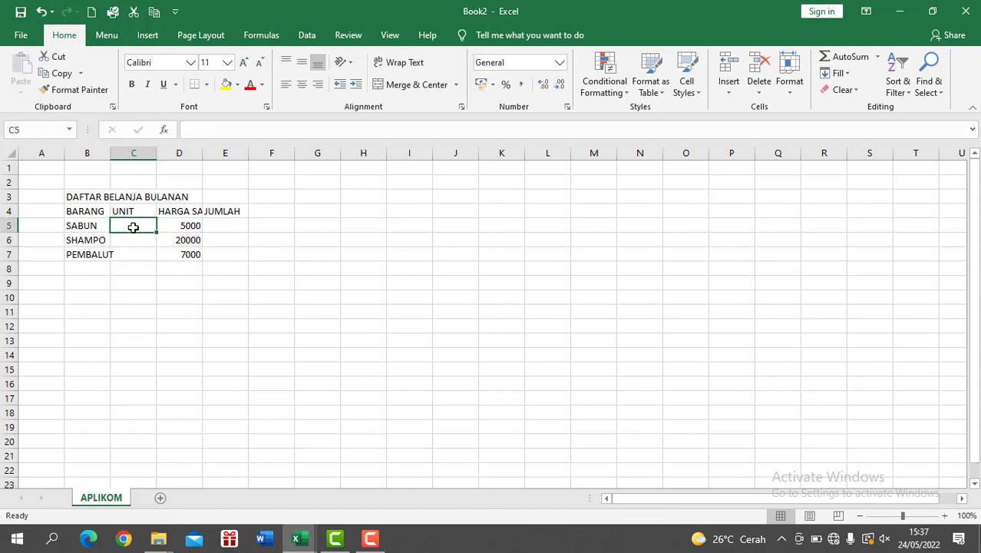
type("1")
key("Return")
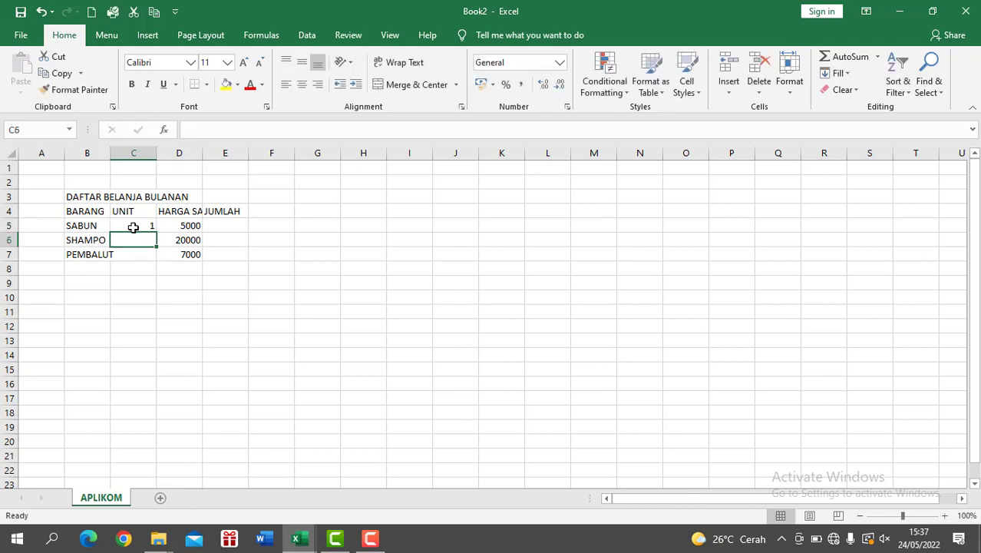
left_click(133, 228)
type("3")
key("Return")
type("1")
key("Return")
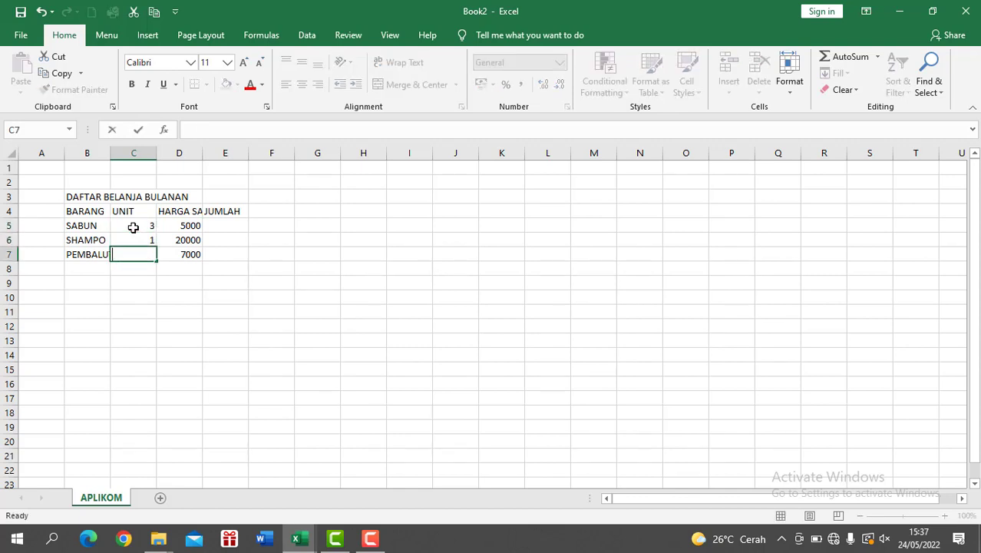
type("1")
left_click(221, 223)
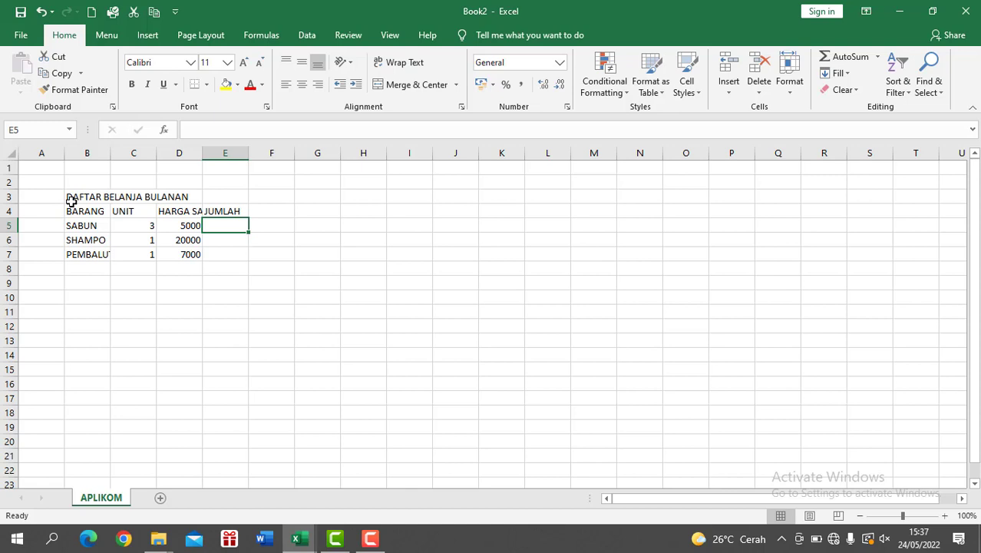
- Apply all borders to the table range B3:E7 and fill the title row B3:E3 with yellow
left_click_drag(71, 201, 223, 256)
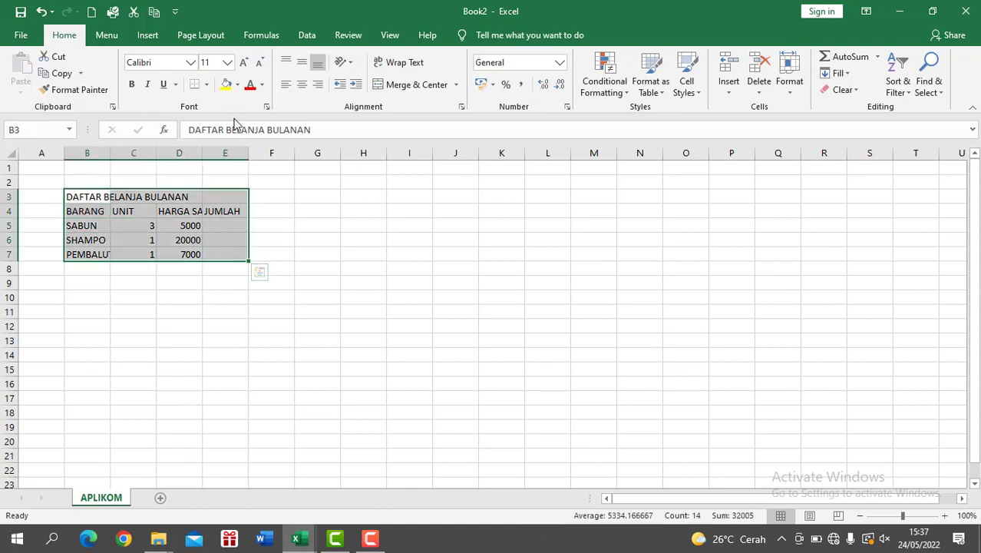
left_click(206, 85)
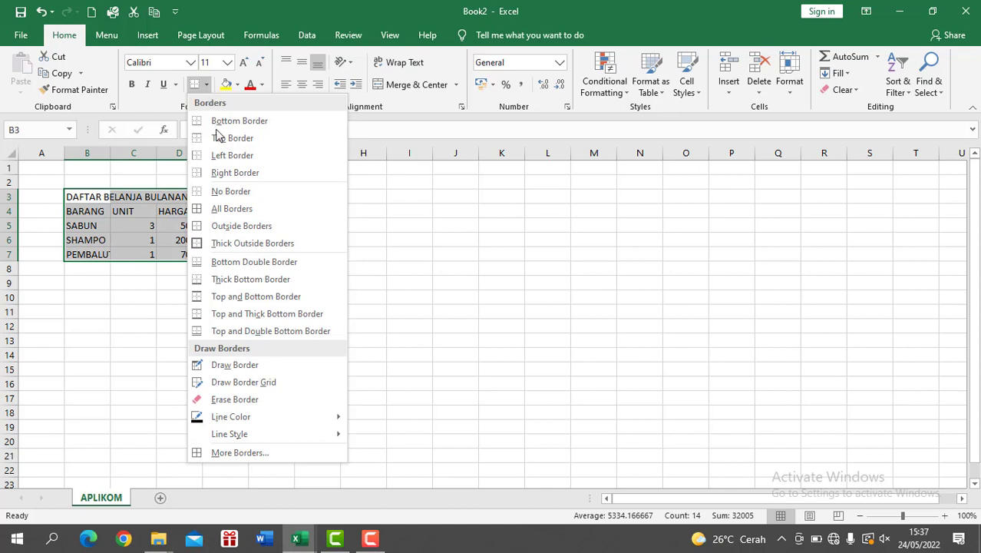
left_click(241, 212)
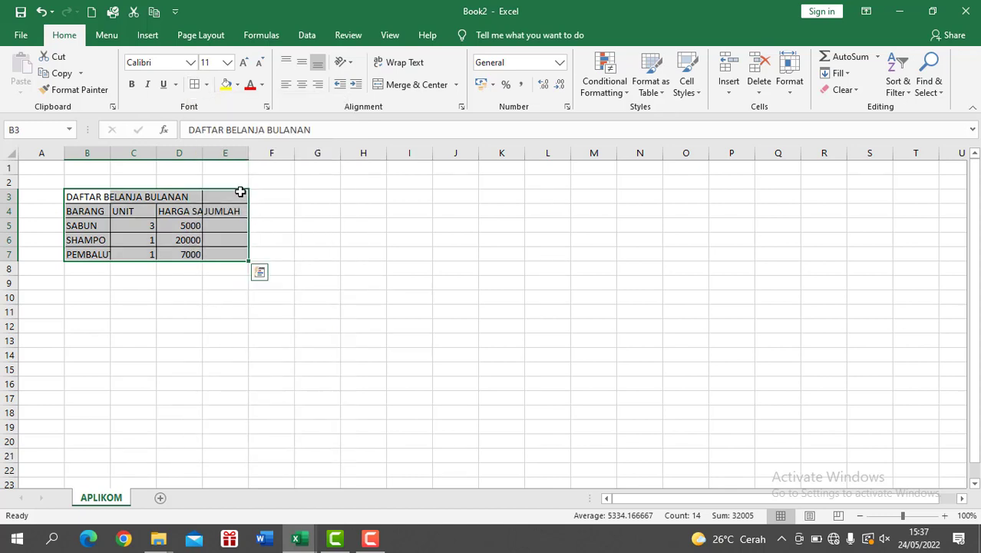
left_click(293, 222)
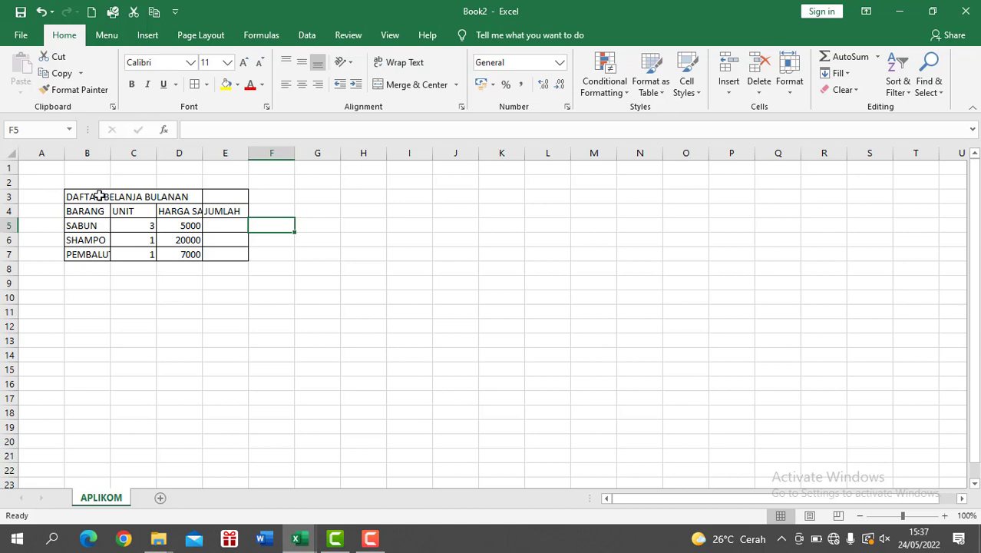
left_click_drag(82, 196, 214, 199)
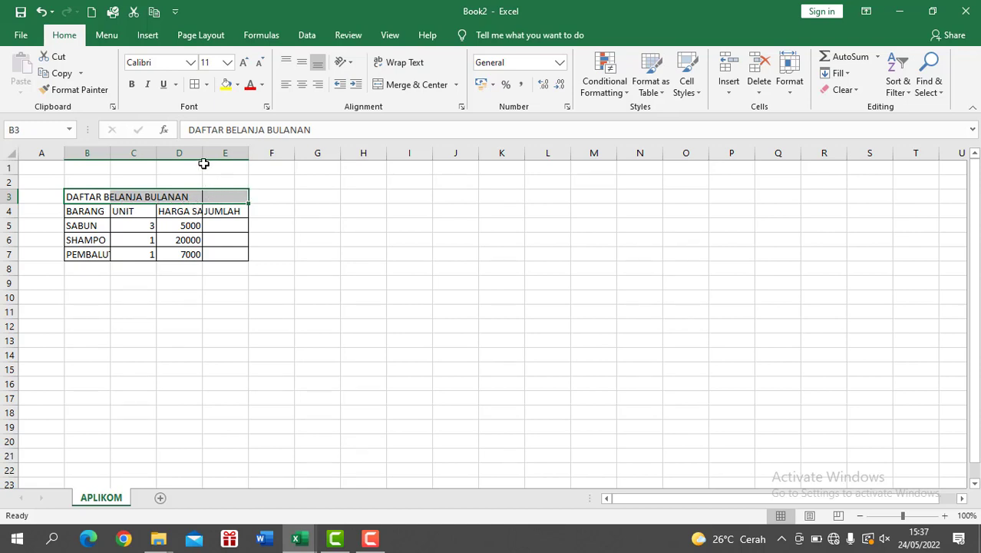
left_click(227, 85)
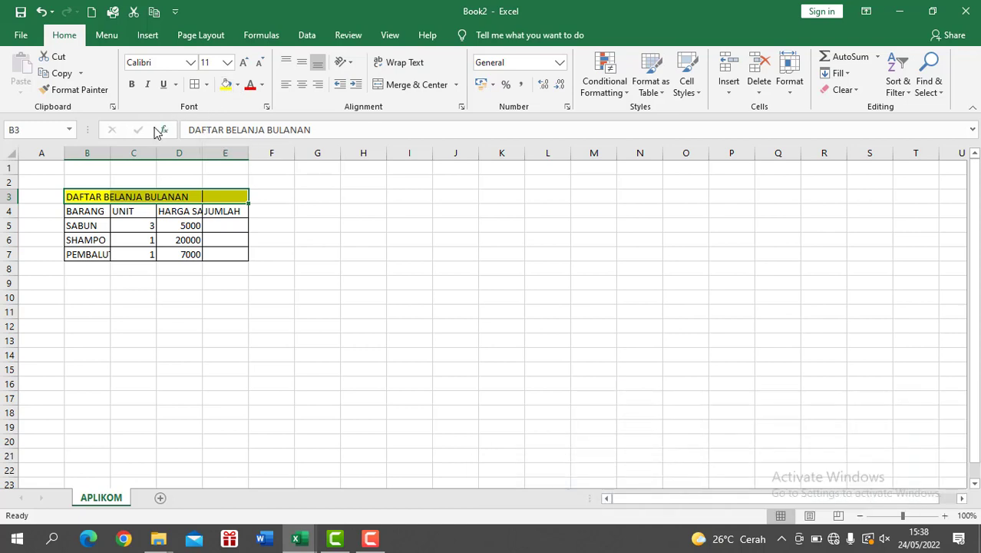
- Widen columns B and D to fit their text and increase the height of title row 3
left_click_drag(112, 150, 144, 150)
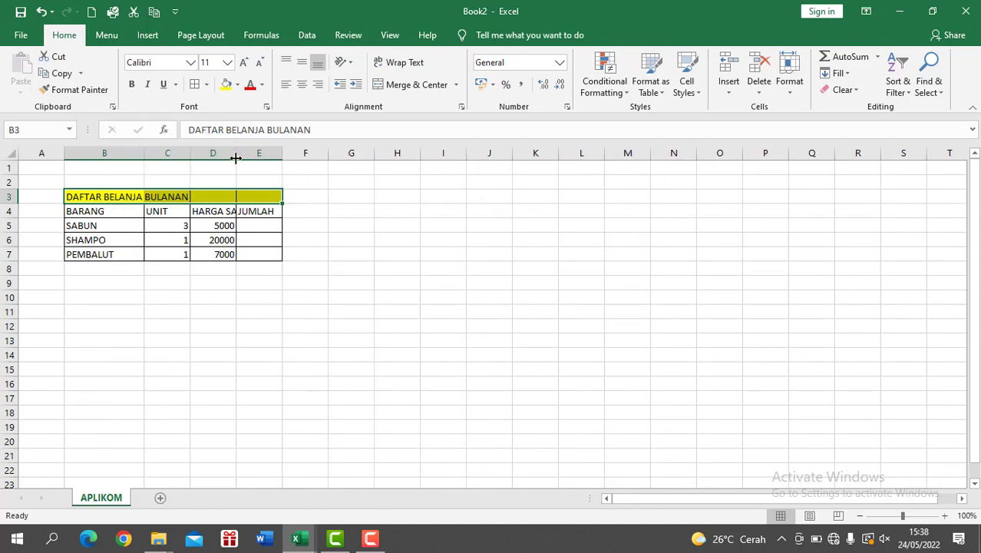
left_click_drag(236, 158, 267, 157)
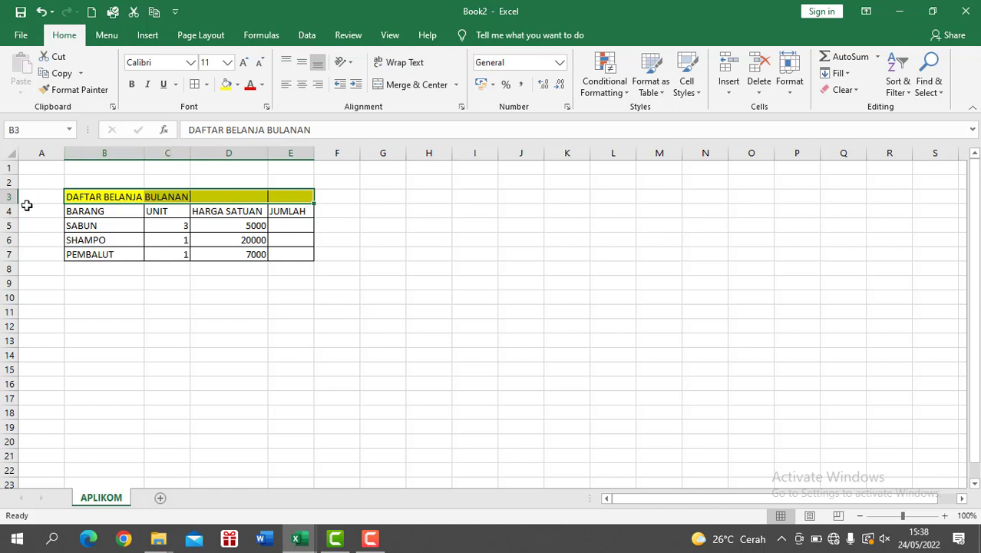
left_click_drag(8, 203, 8, 214)
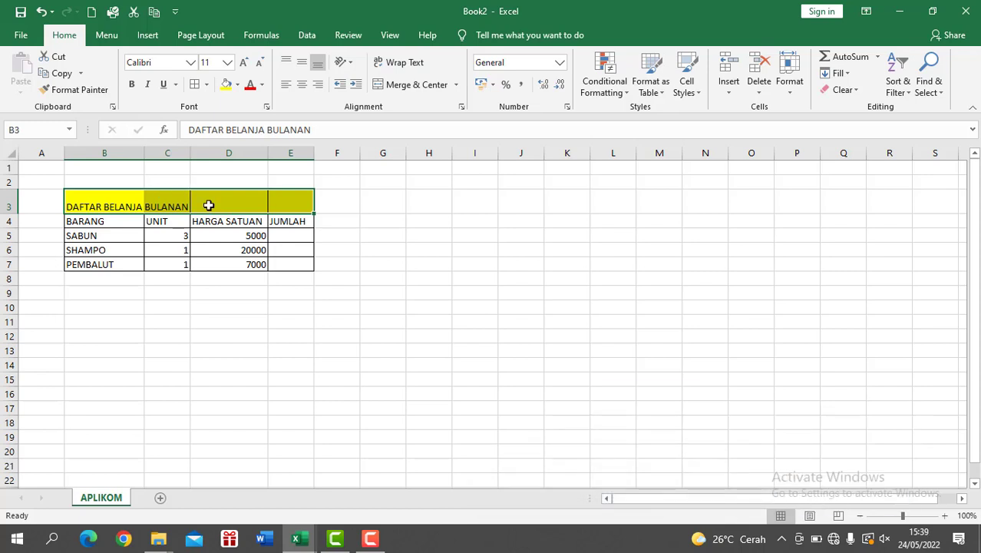
- Merge and center the title across B3:E3 and align it vertically to the middle
left_click(437, 85)
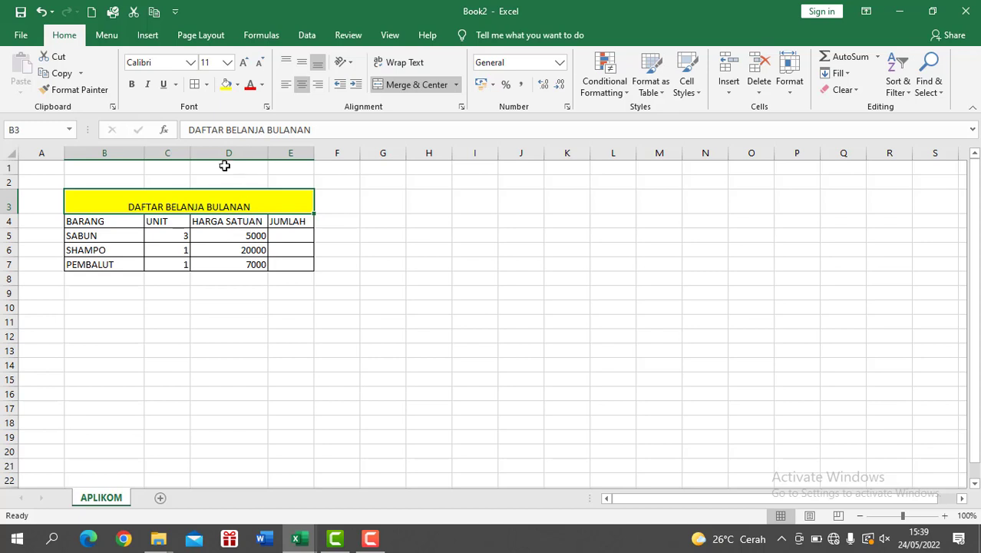
left_click(303, 62)
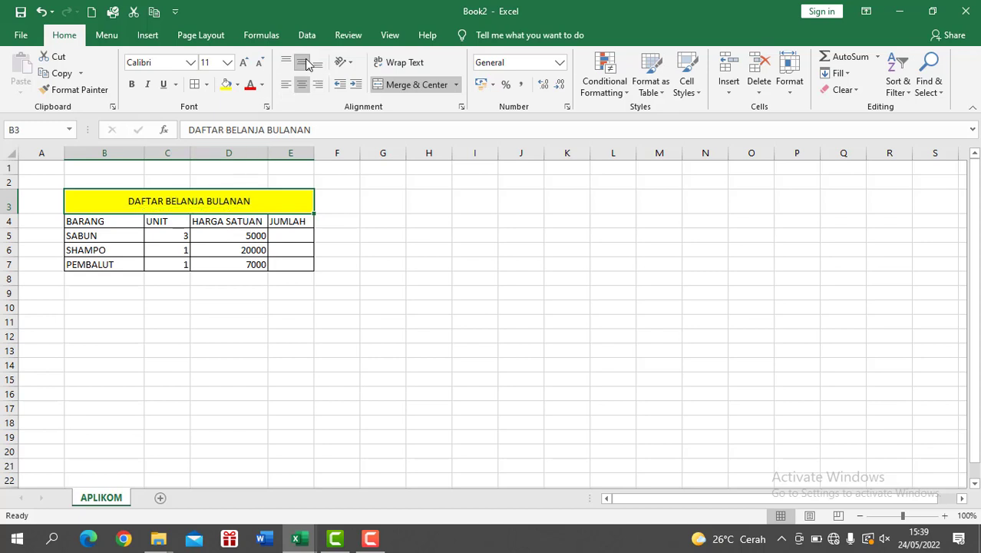
- Calculate SABUN's JUMLAH in E5 with the formula =C5*D5 and copy the formula down to E7
left_click(294, 238)
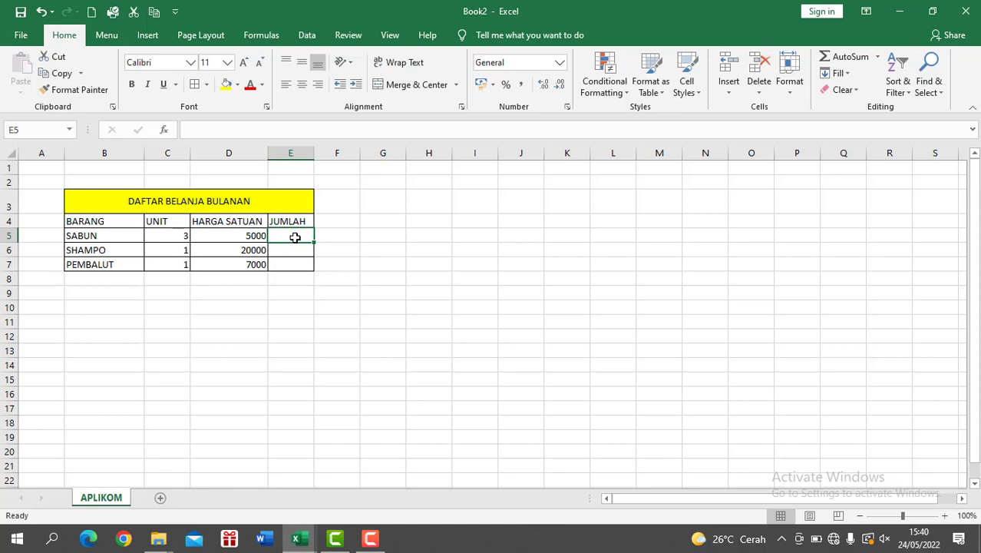
type("=")
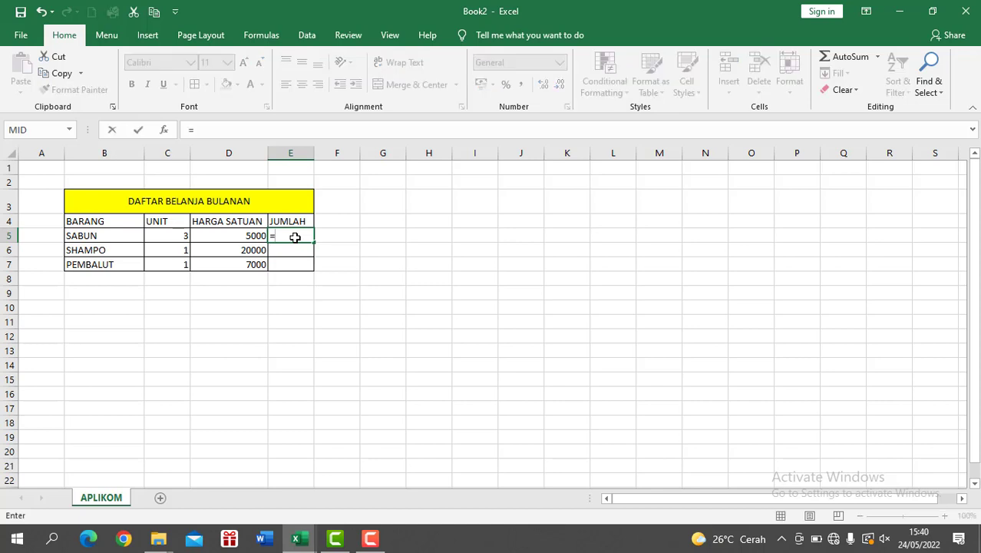
left_click(182, 237)
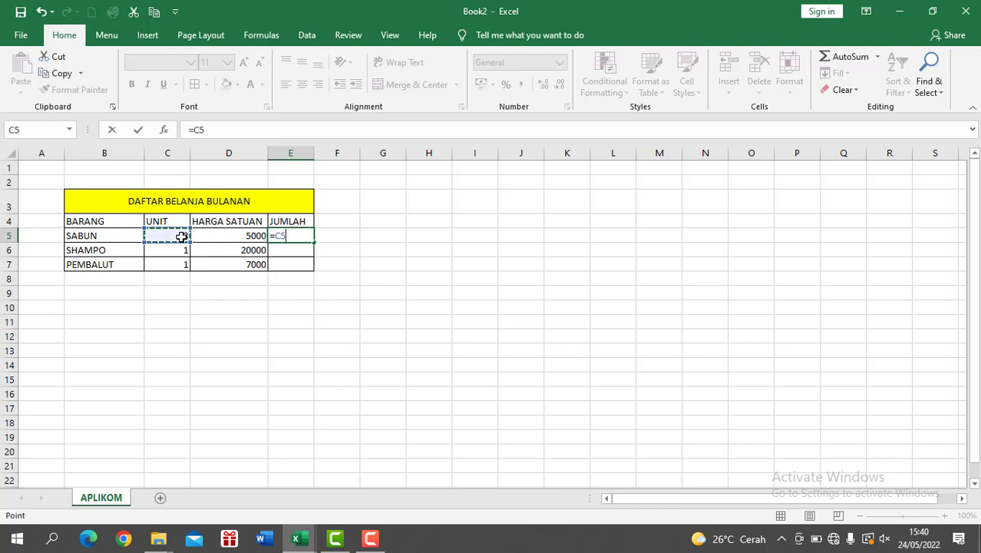
type("*")
left_click(221, 238)
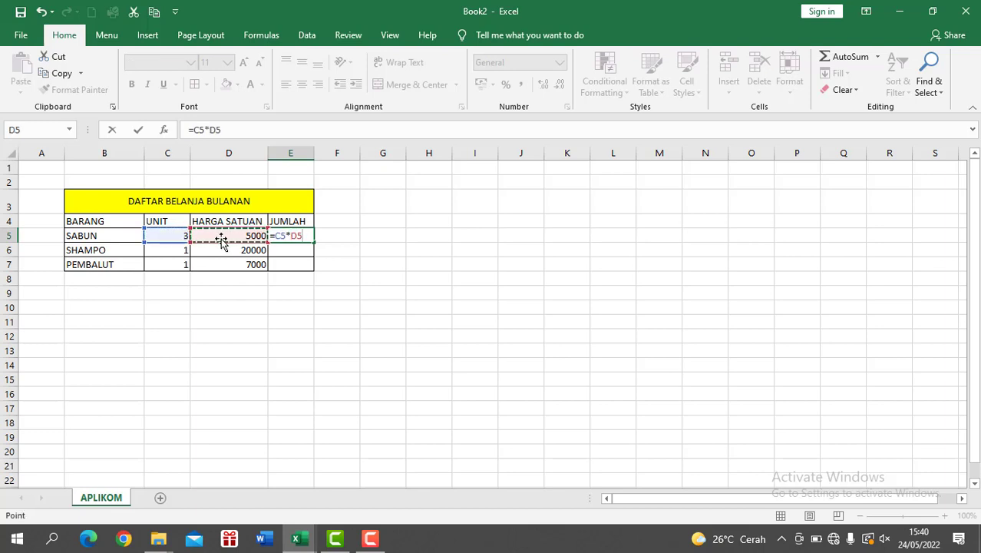
key("Return")
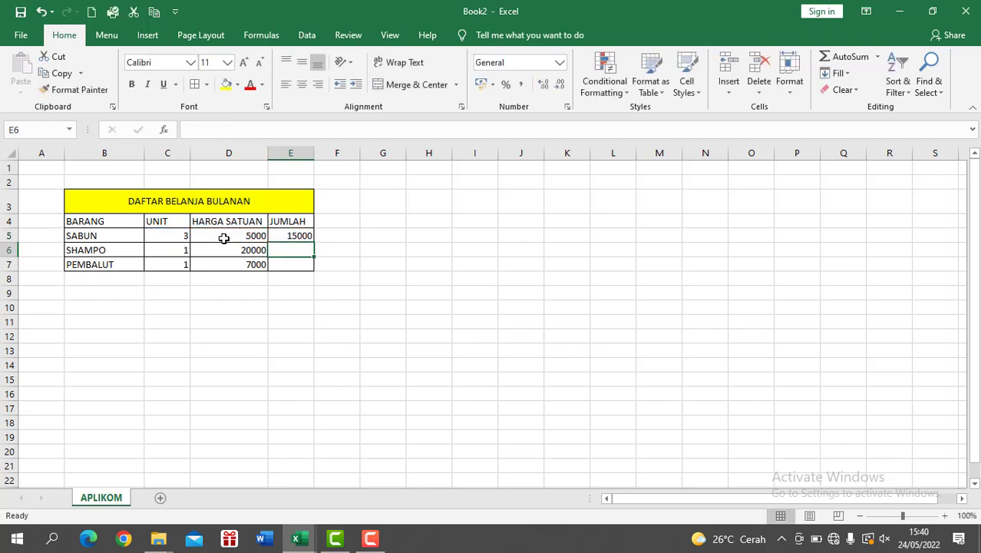
left_click(305, 238)
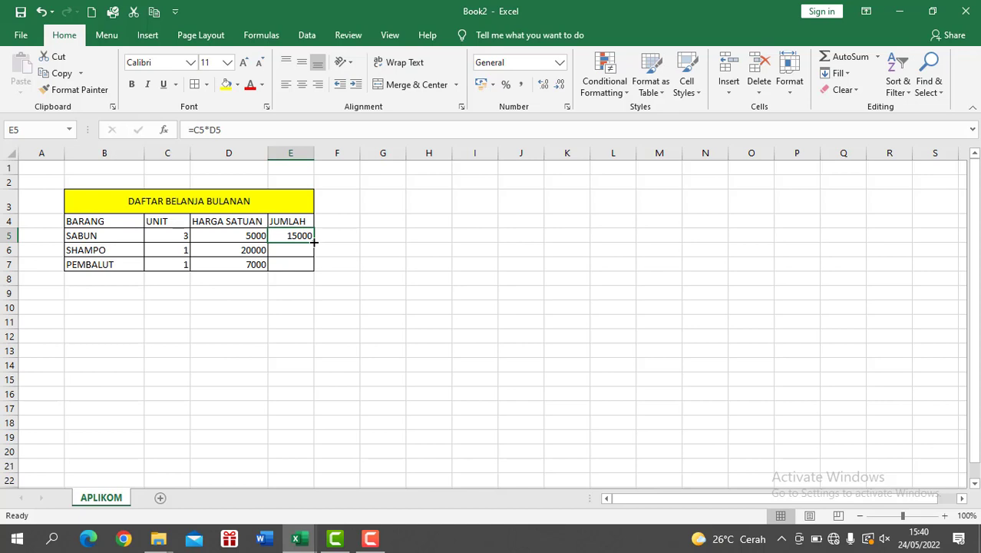
left_click_drag(314, 242, 314, 272)
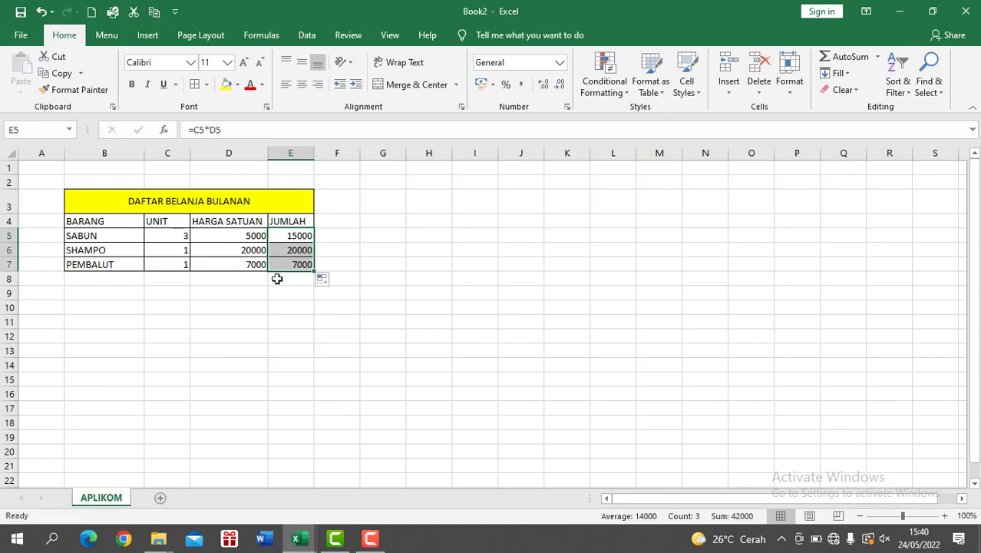
- Total the JUMLAH column in cell E8 with the SUM function over E5:E7
left_click(277, 278)
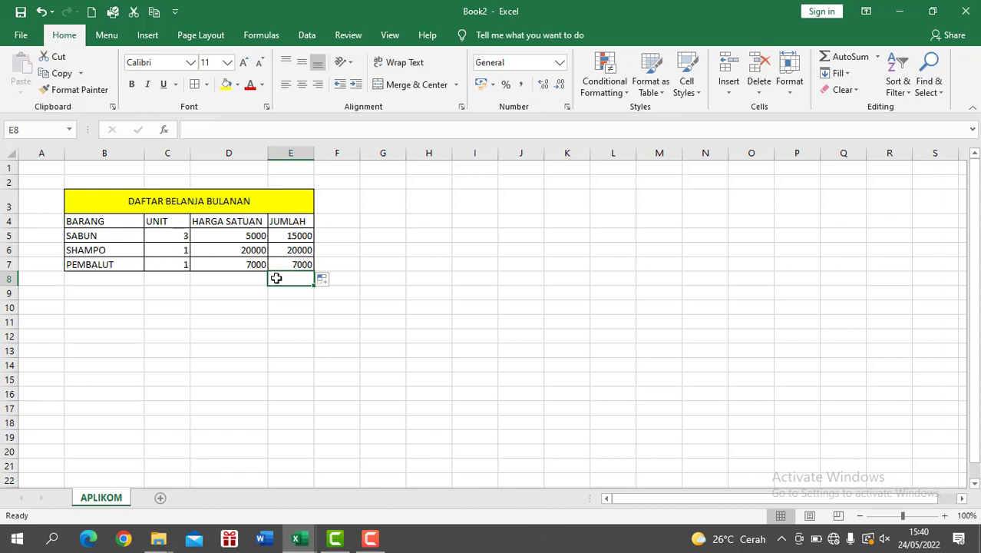
type("=")
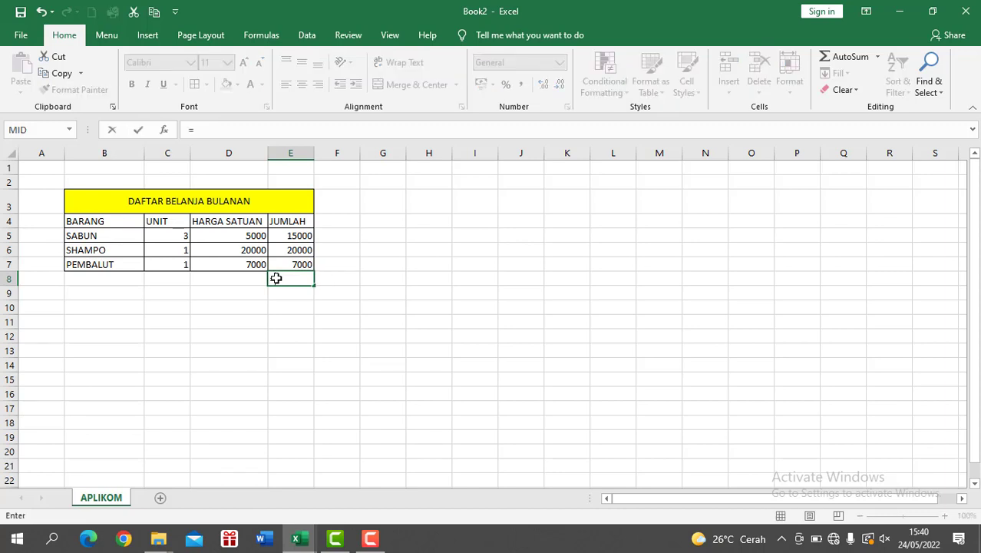
type("SUM")
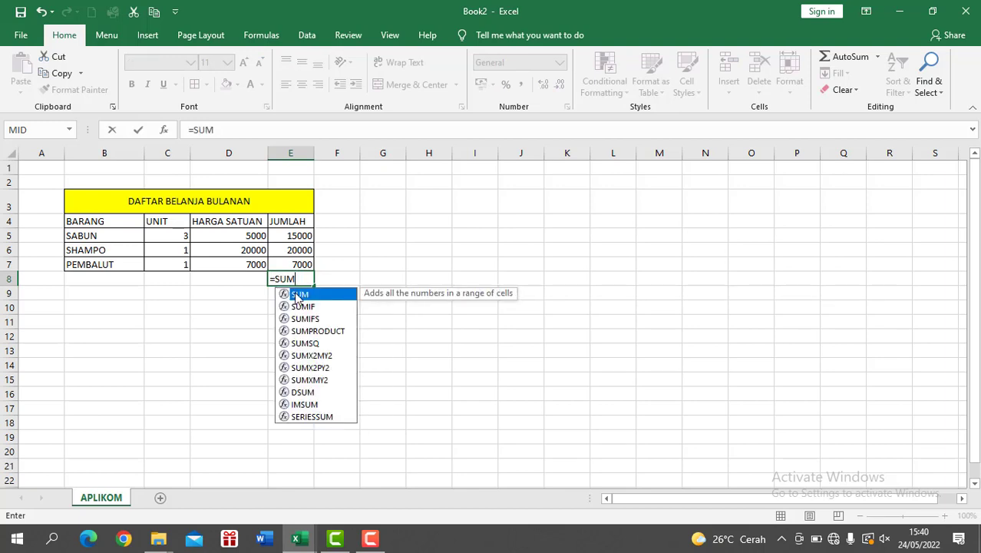
double_click(298, 296)
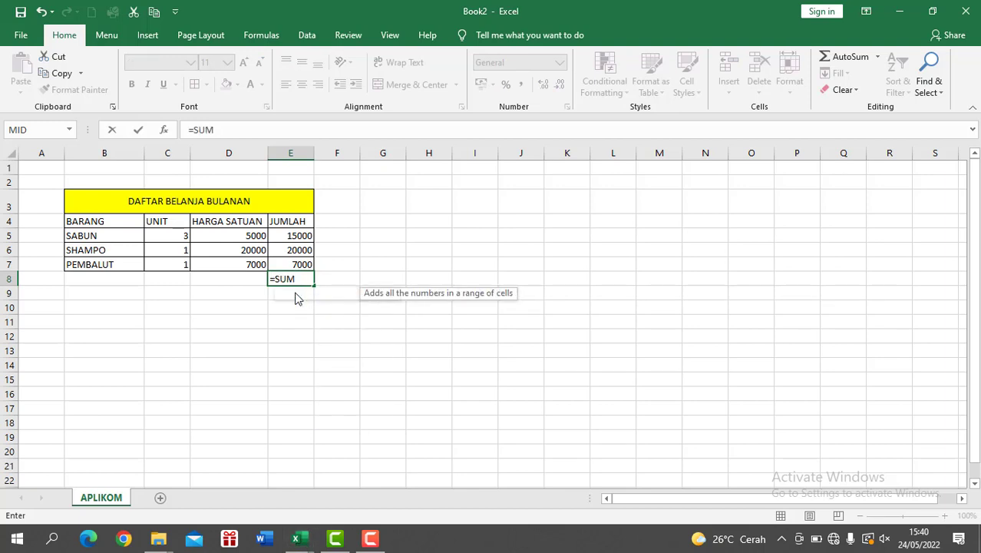
left_click(284, 237)
left_click_drag(284, 237, 287, 264)
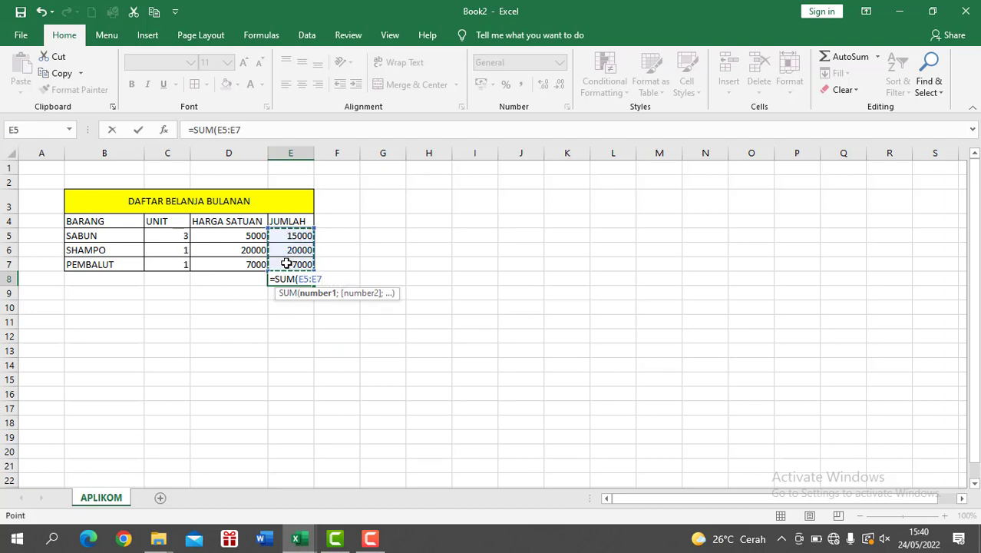
key("Return")
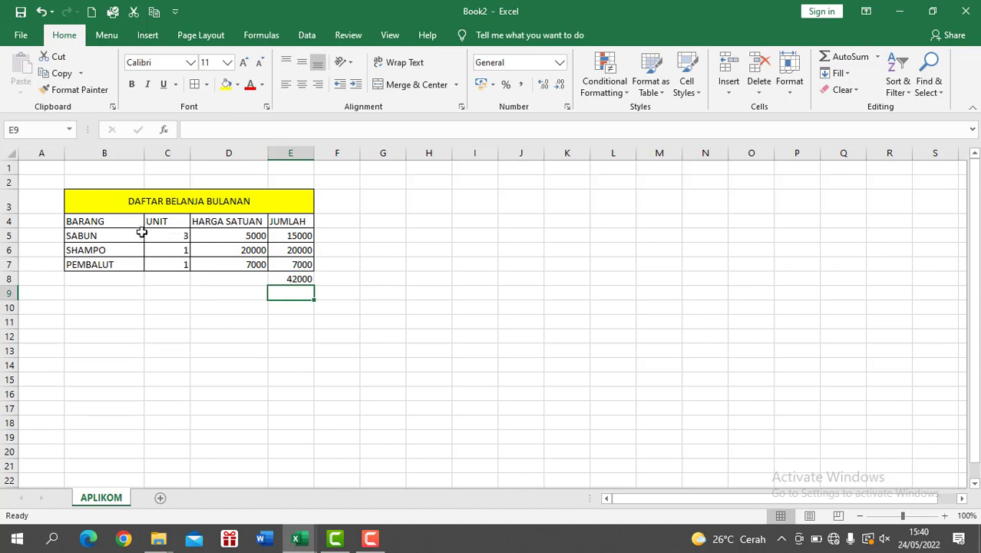
- Apply the custom number format 0 "UNIT" to the UNIT values in C5:C7
left_click_drag(170, 234, 170, 261)
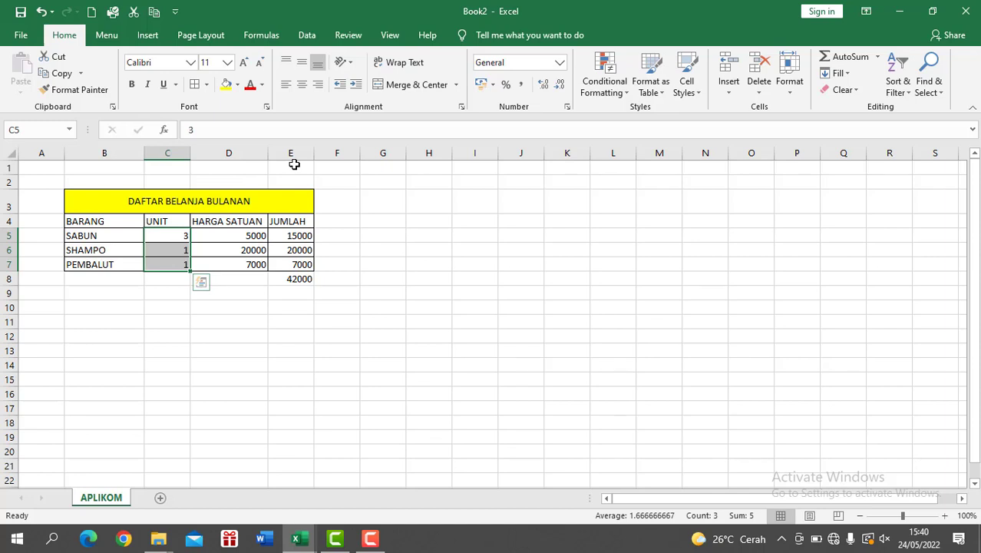
key("alt+Tab")
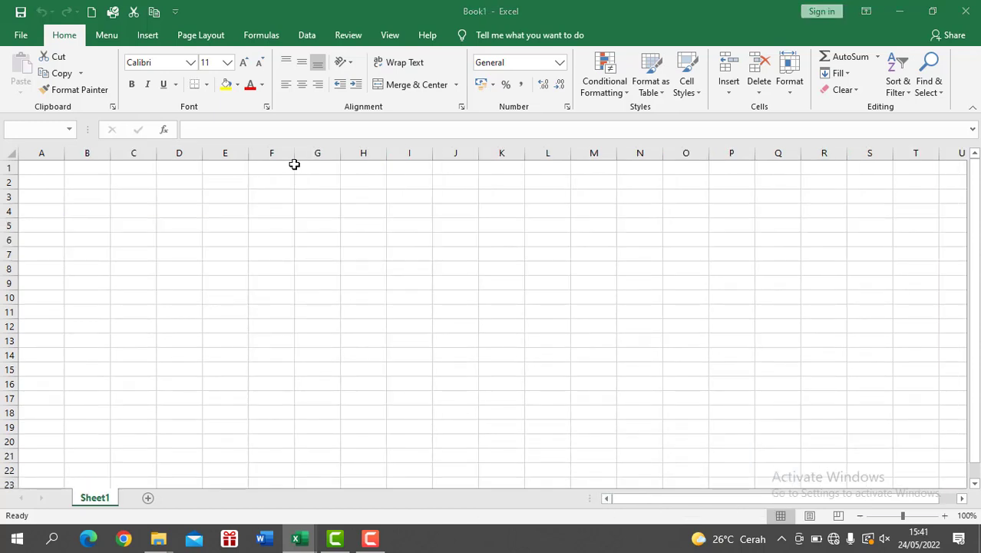
key("alt+Tab")
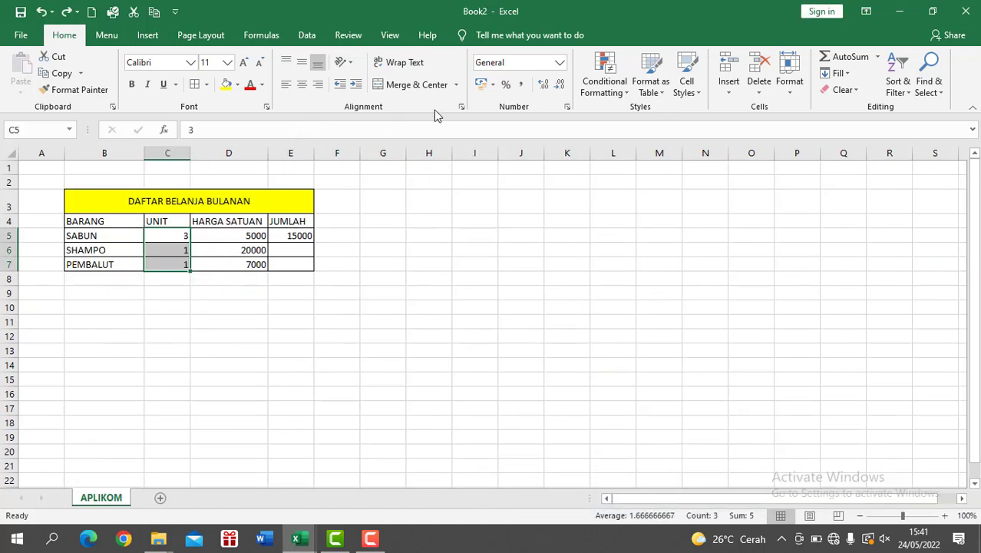
left_click(461, 107)
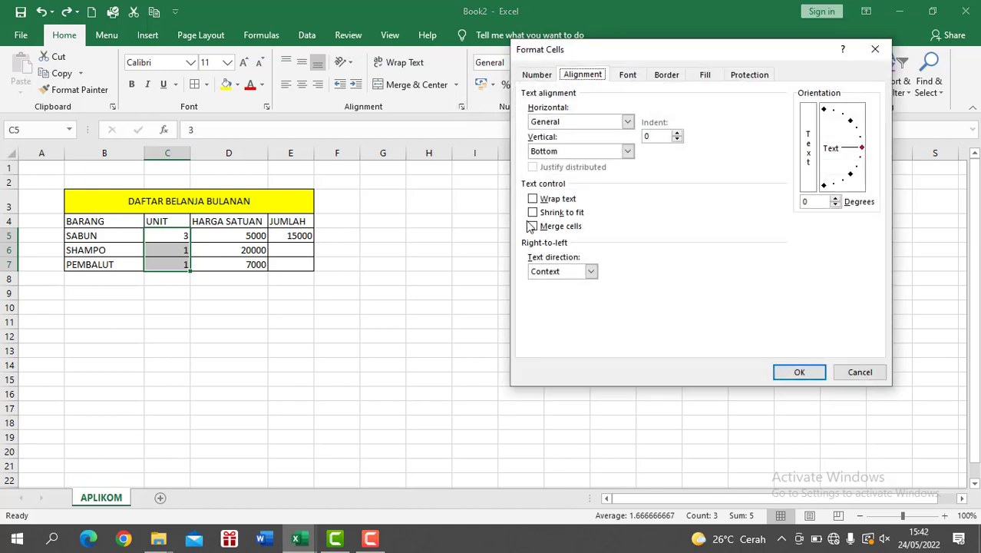
left_click(535, 75)
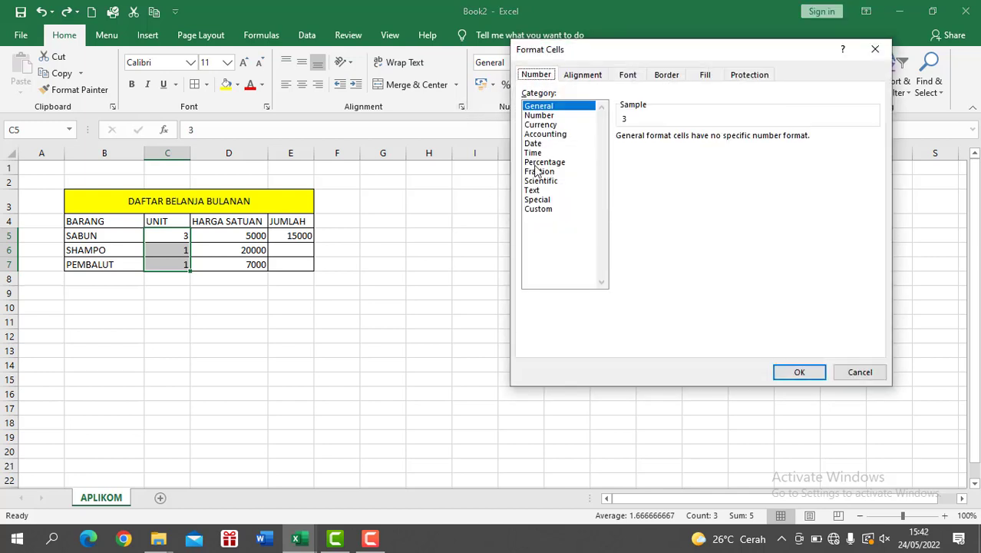
left_click(538, 209)
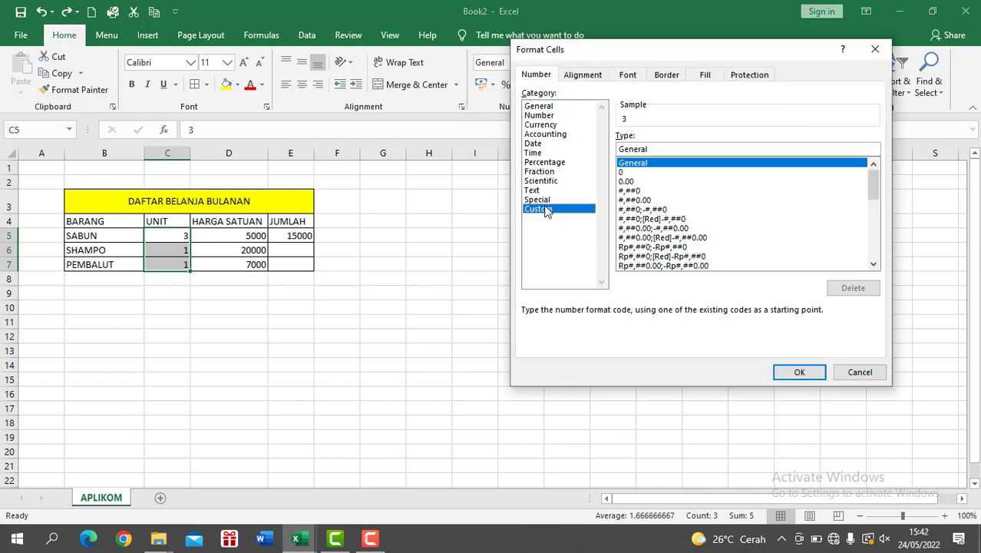
double_click(624, 149)
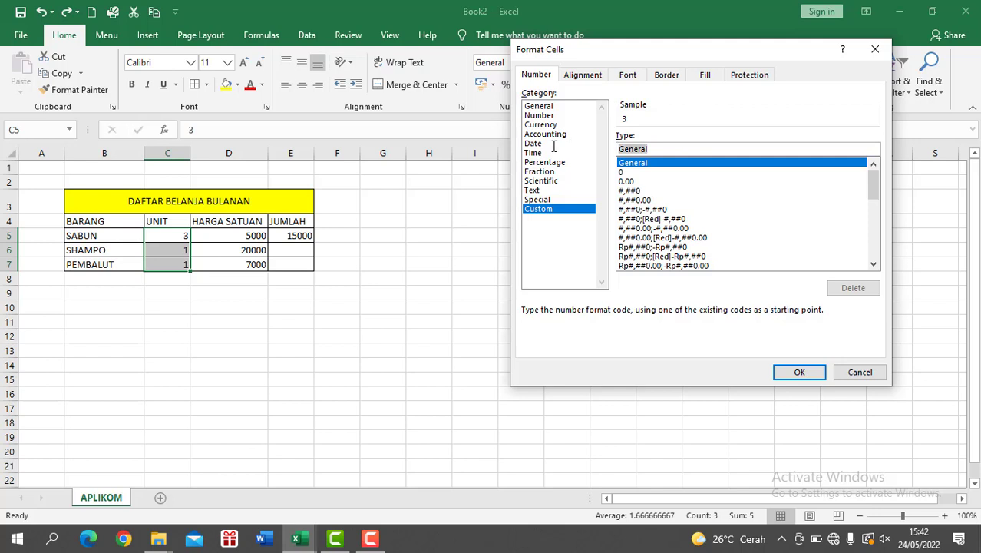
type("0")
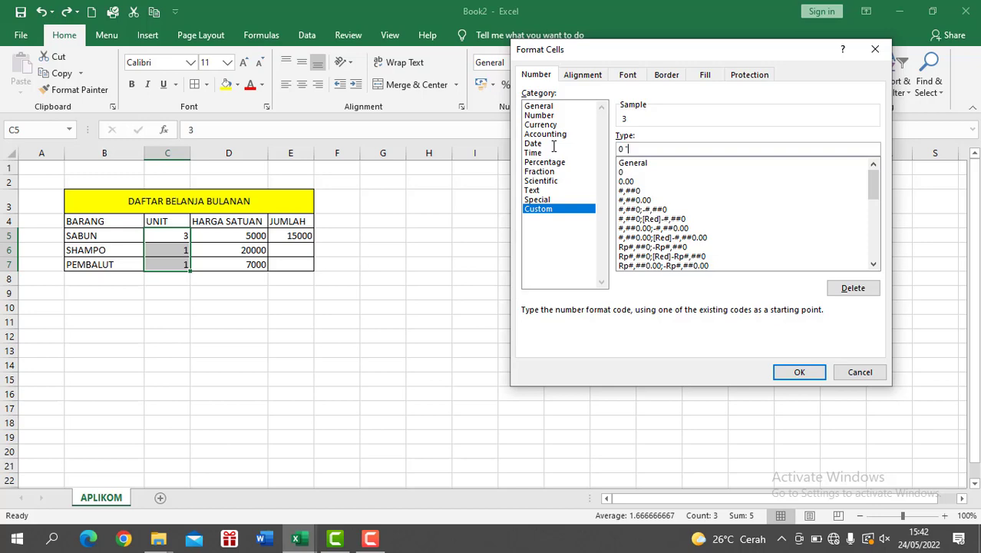
type(" \"UNIT\"")
left_click(815, 374)
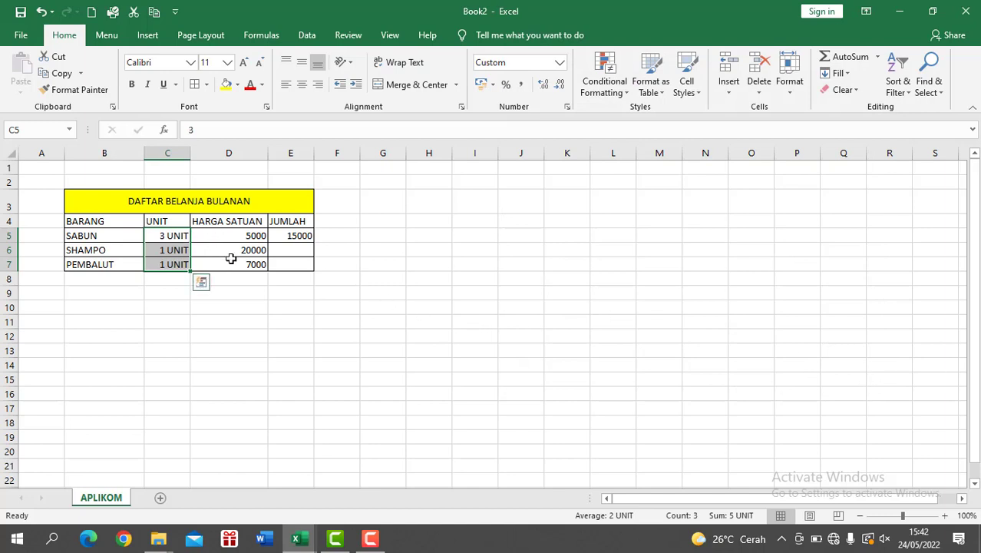
- Copy the JUMLAH formula from E5 down to E7 and format D5:E7 as Accounting with the Rp symbol and 0 decimal places
left_click(302, 236)
left_click_drag(314, 243, 314, 270)
left_click_drag(221, 239, 278, 265)
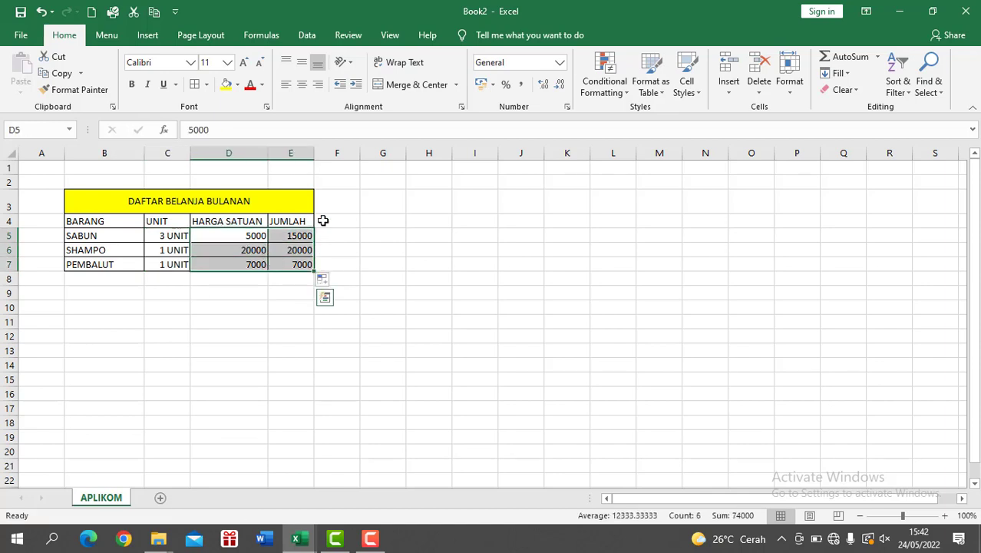
left_click(462, 107)
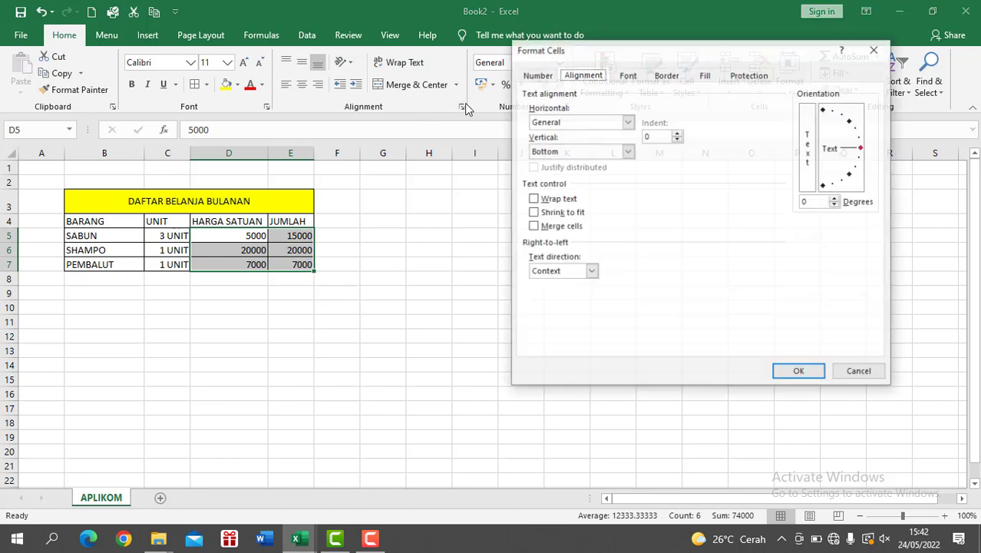
left_click(536, 77)
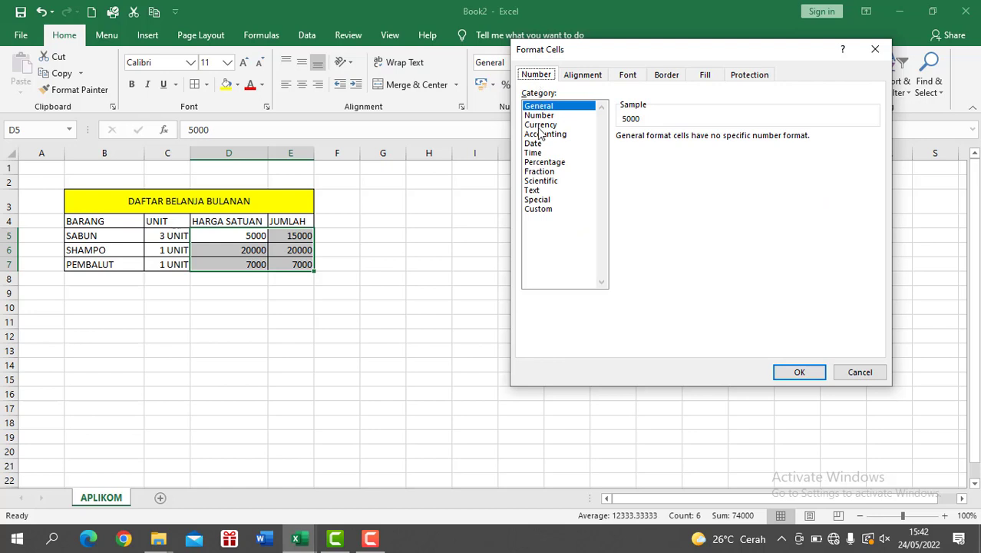
left_click(542, 134)
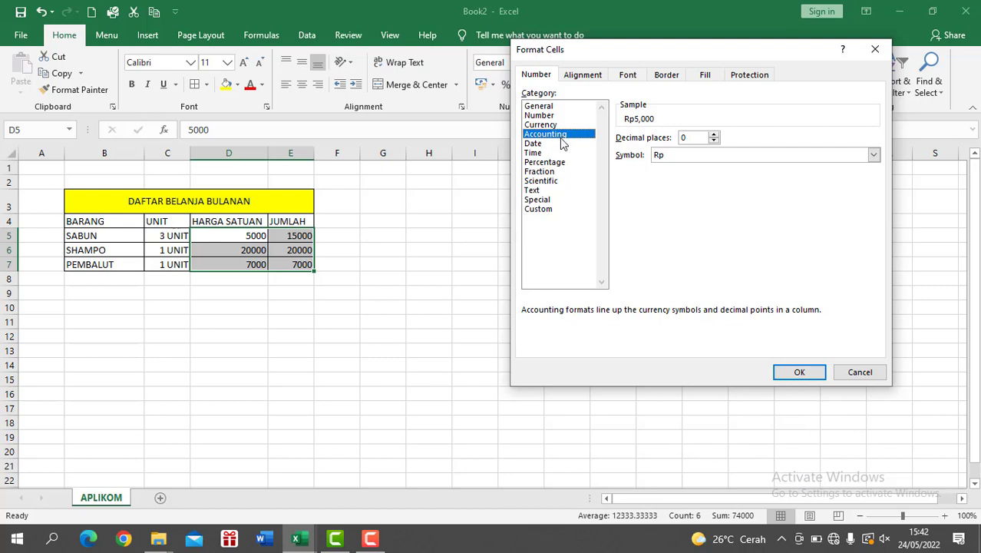
left_click(817, 374)
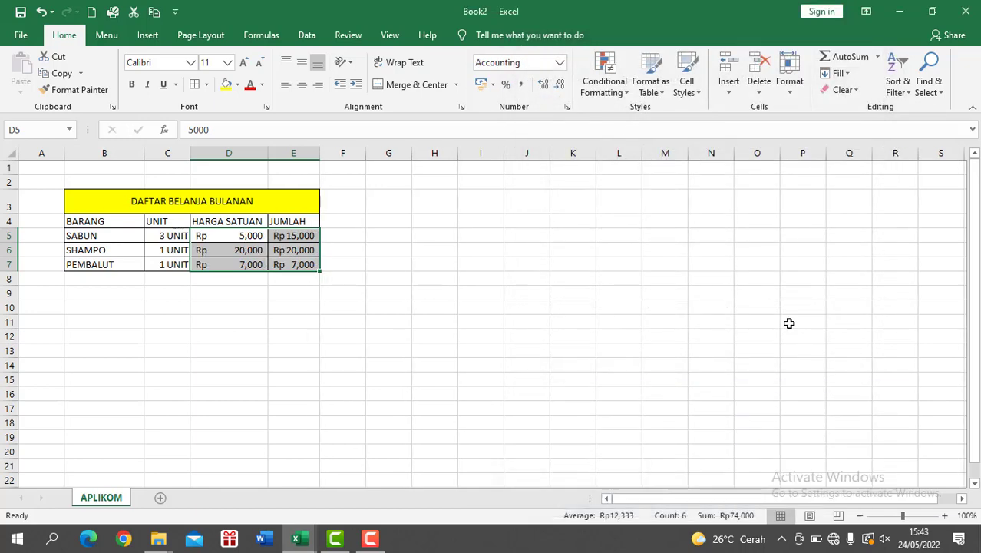
left_click(444, 292)
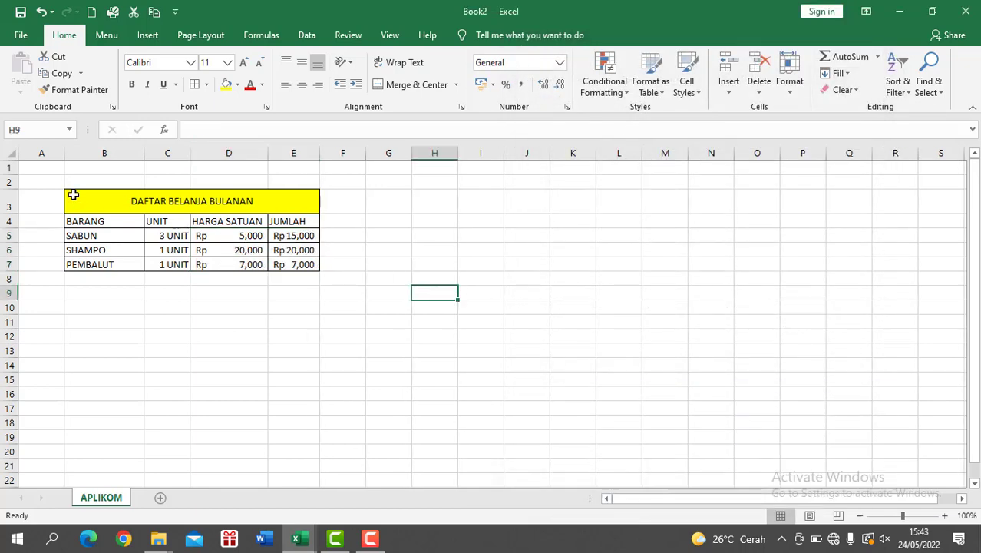
- Select the whole shopping list table, B3:E7, including its title row
mouse_move(73, 195)
left_mouse_down()
mouse_move(252, 250)
mouse_move(252, 261)
left_mouse_up()
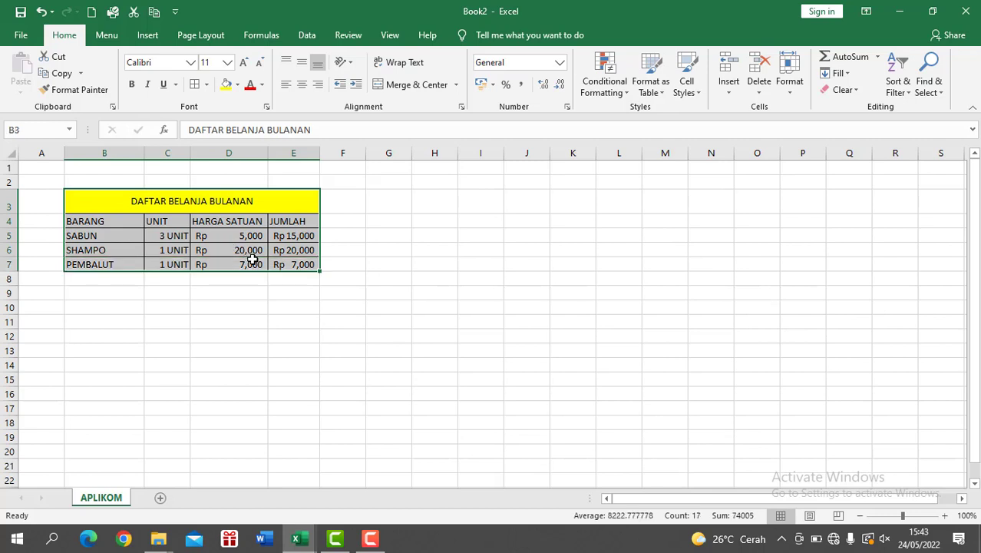